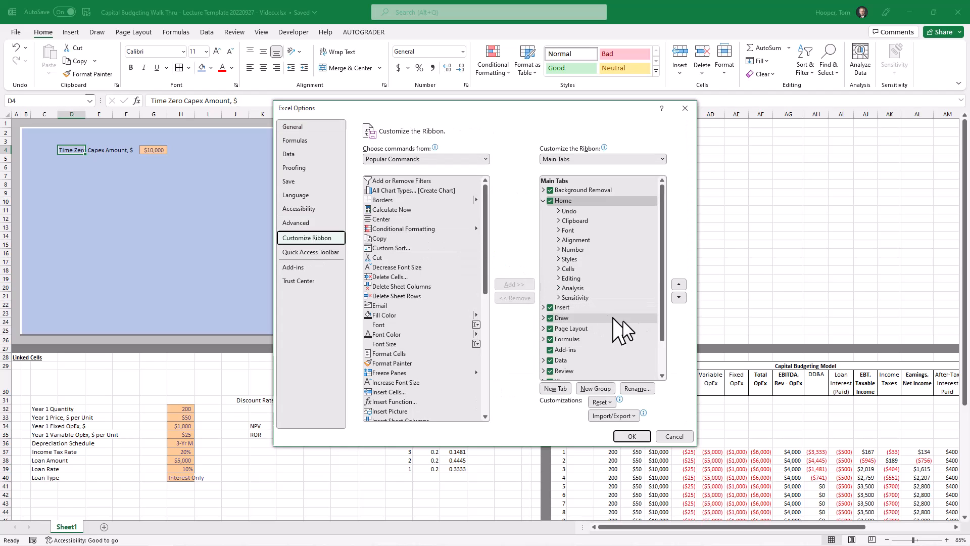
Check in the ribbon customization settings that the Developer tab is enabled, and close the options without changes.
left_click_drag(663, 316, 659, 363)
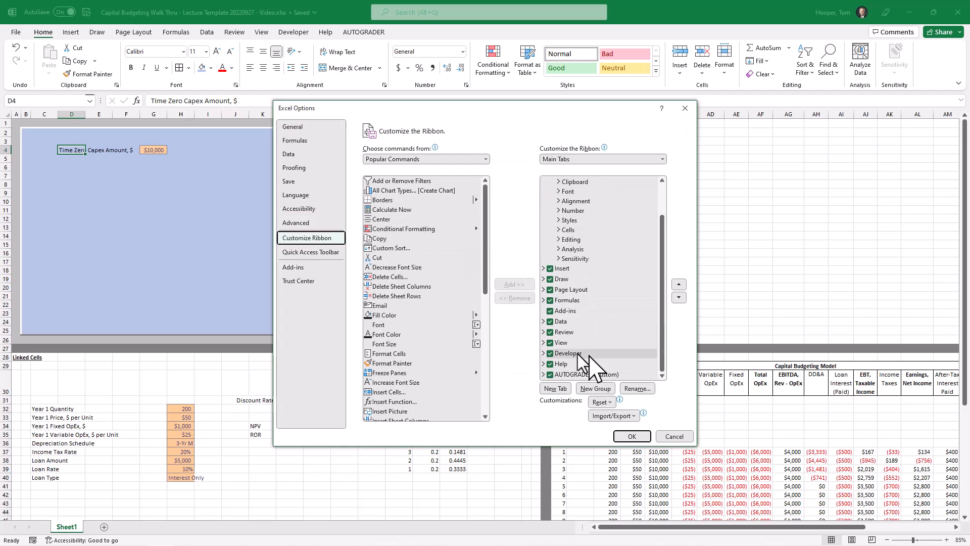
left_click(542, 353)
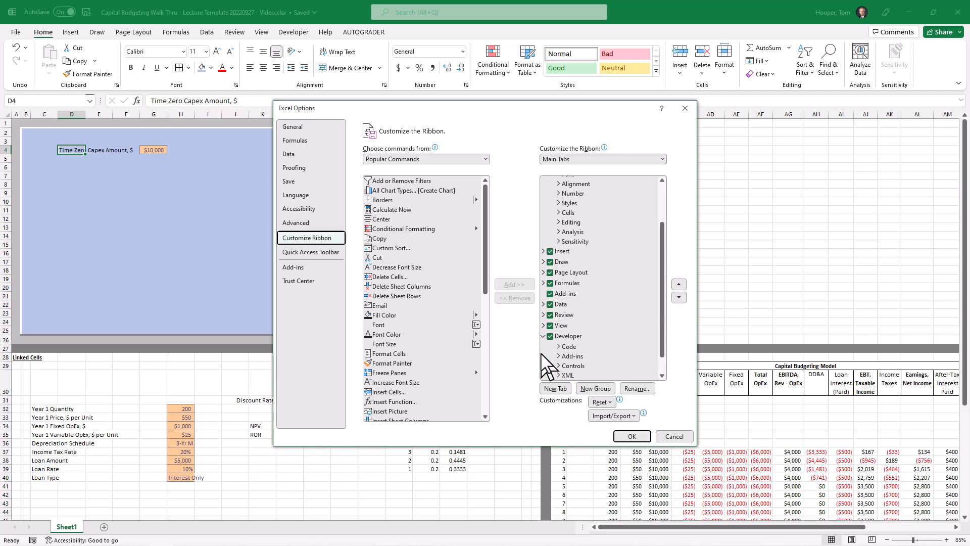
key("Escape")
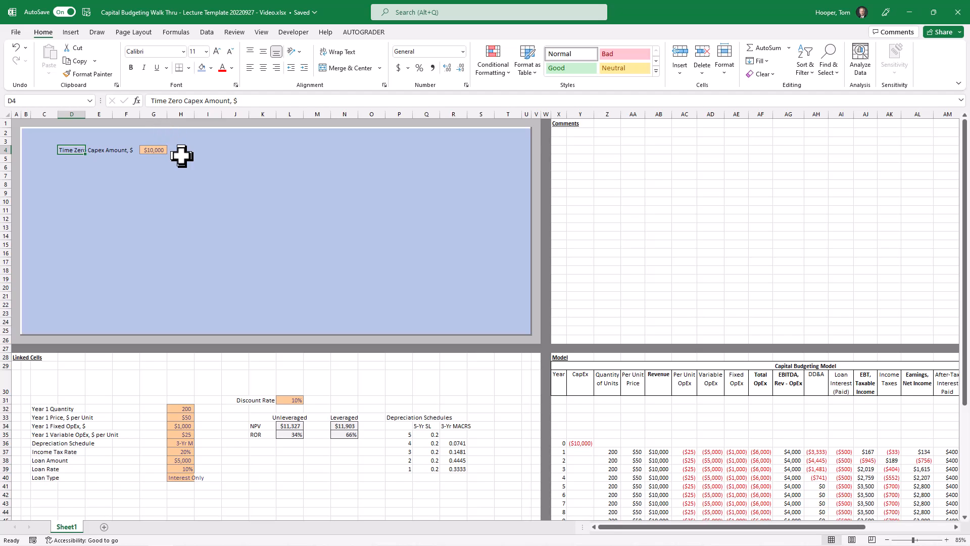
Insert a spin button form control beside the Time Zero Capex Amount value, at cell H4.
left_click(283, 32)
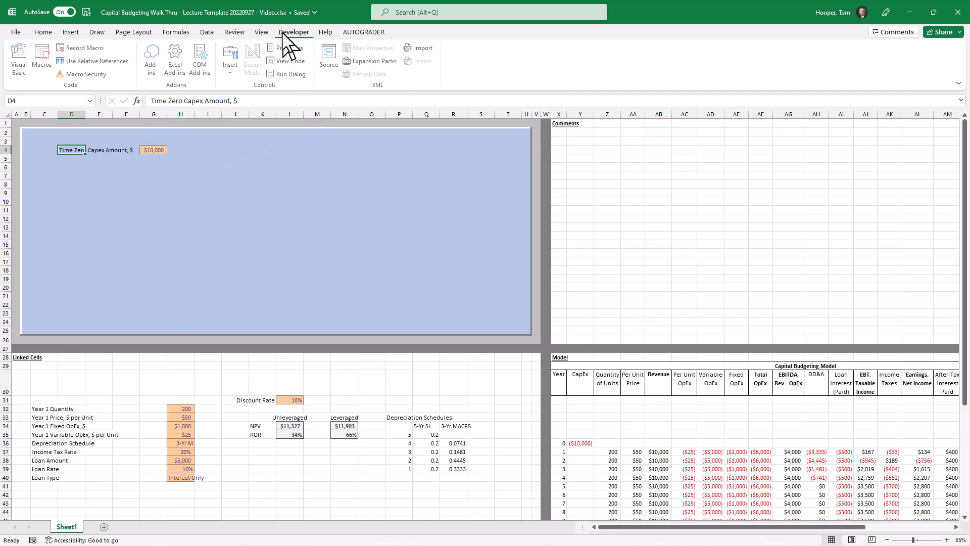
left_click(233, 69)
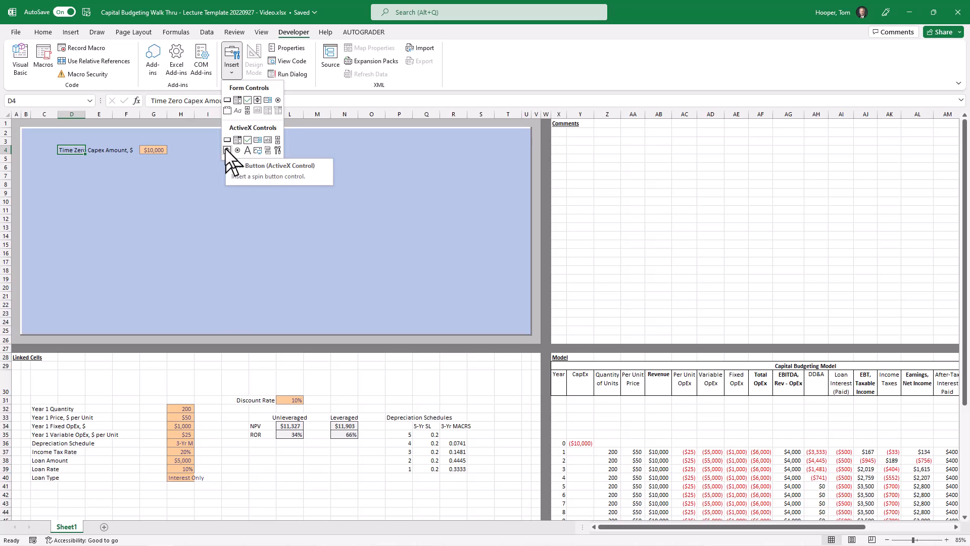
left_click(257, 100)
left_click_drag(170, 142, 192, 156)
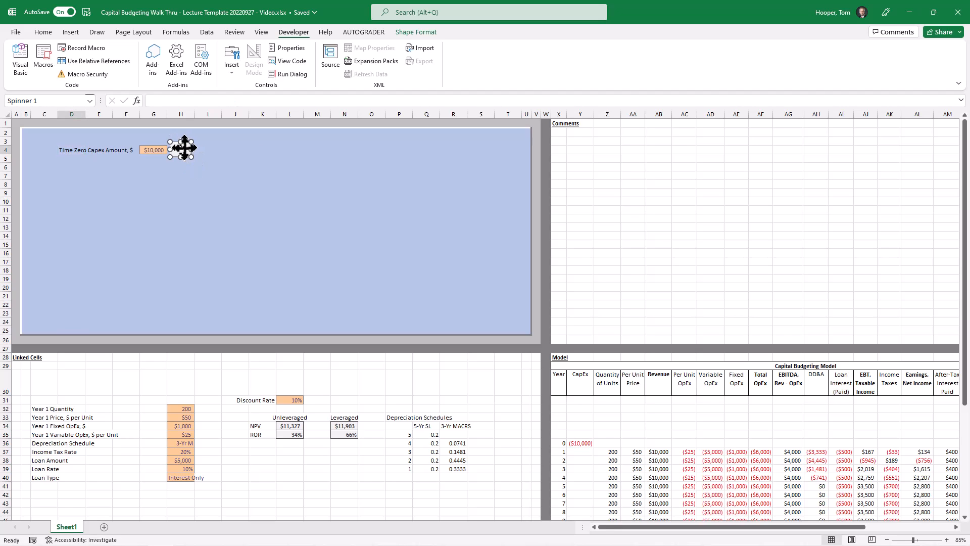
Link the Time Zero Capex Amount spin button to cell $G$4 and deselect it.
right_click(184, 146)
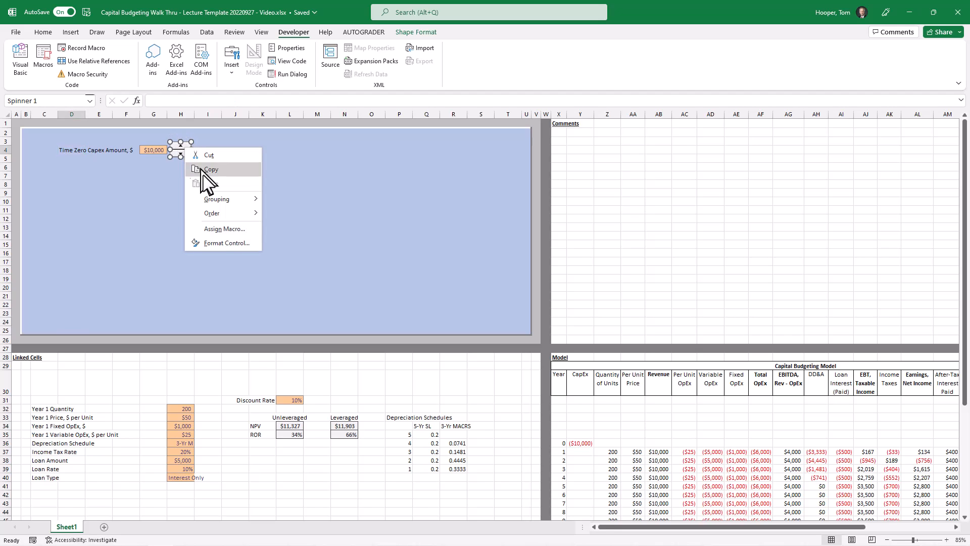
left_click(229, 244)
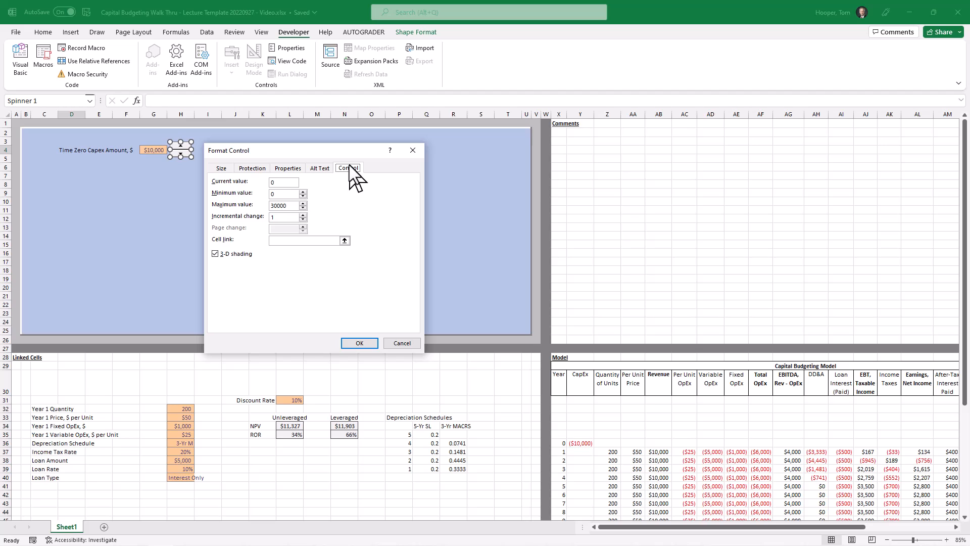
left_click(302, 241)
left_click(160, 153)
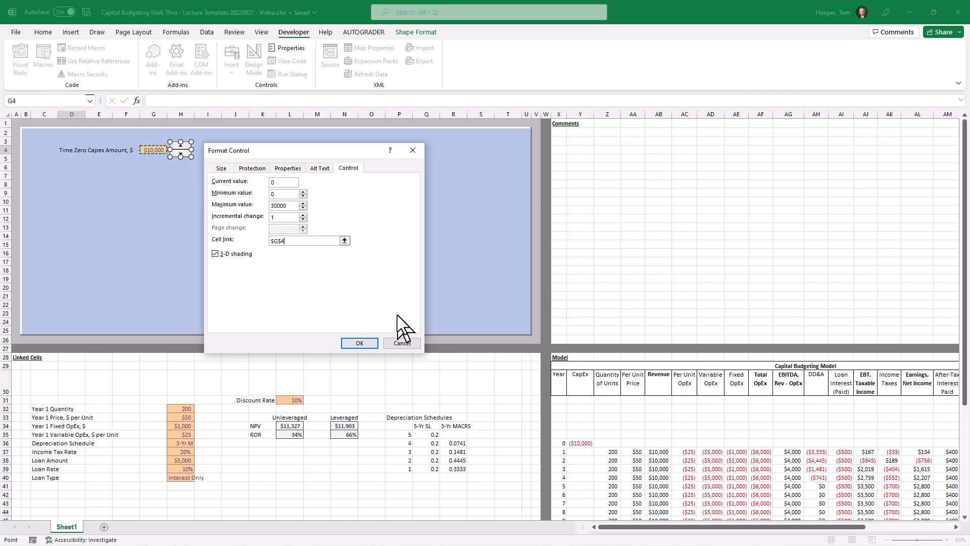
left_click(368, 341)
left_click(232, 251)
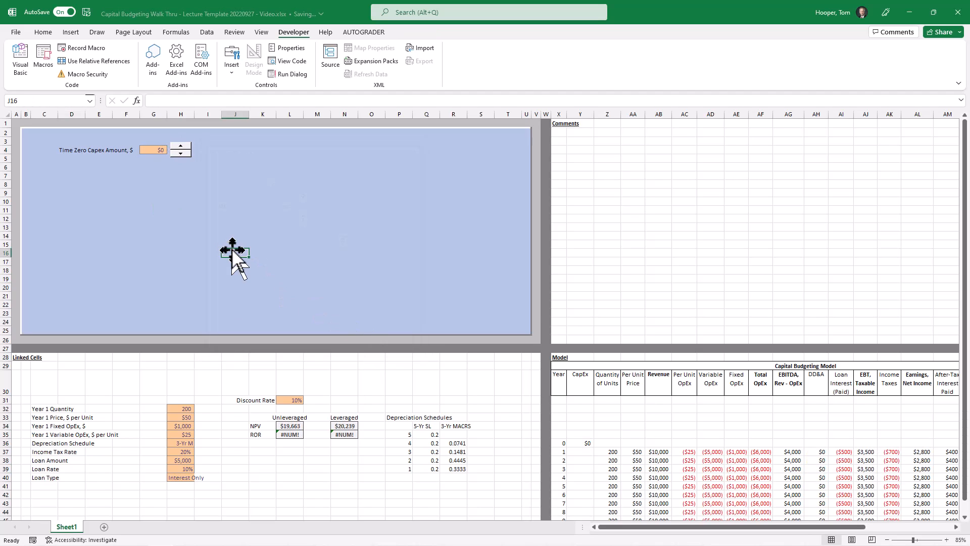
Try out the Time Zero Capex Amount spin button, and set its current value to 10000.
left_click_drag(181, 146, 181, 146)
right_click(178, 152)
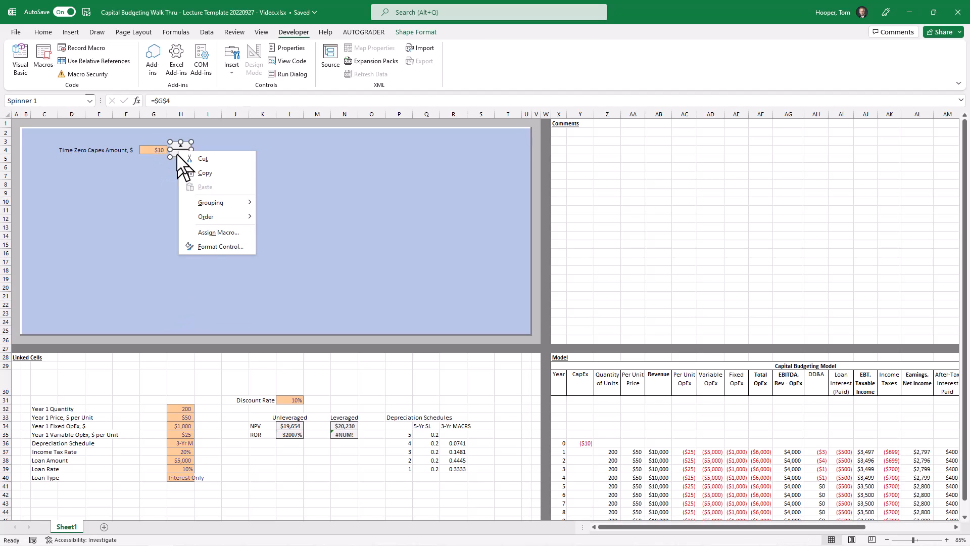
left_click(231, 250)
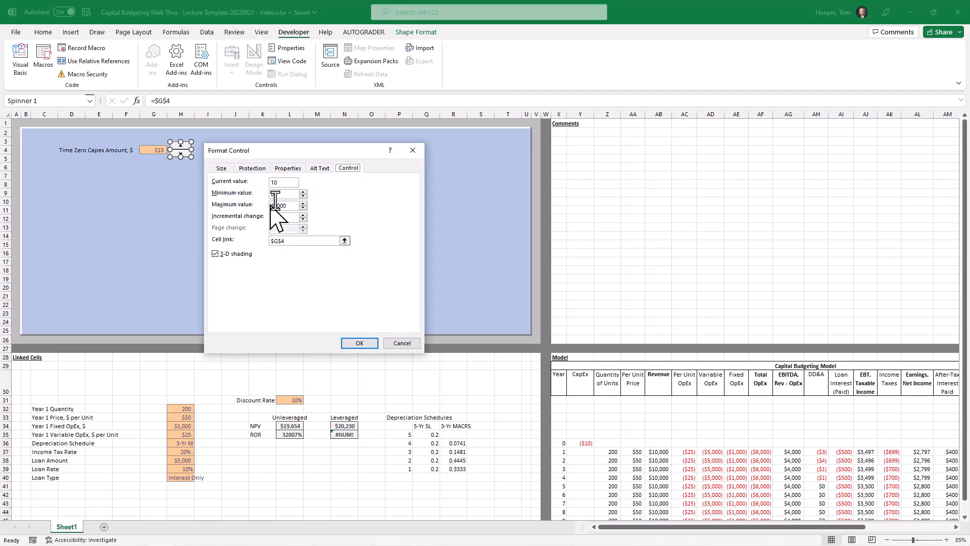
left_click(284, 183)
left_click(359, 343)
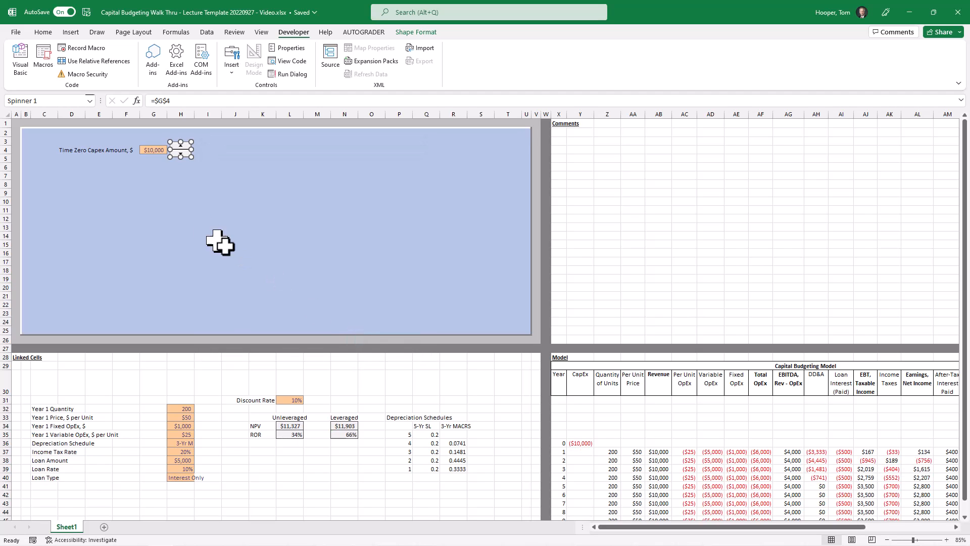
Set the Time Zero Capex Amount spin button's incremental change to 1000.
right_click(172, 147)
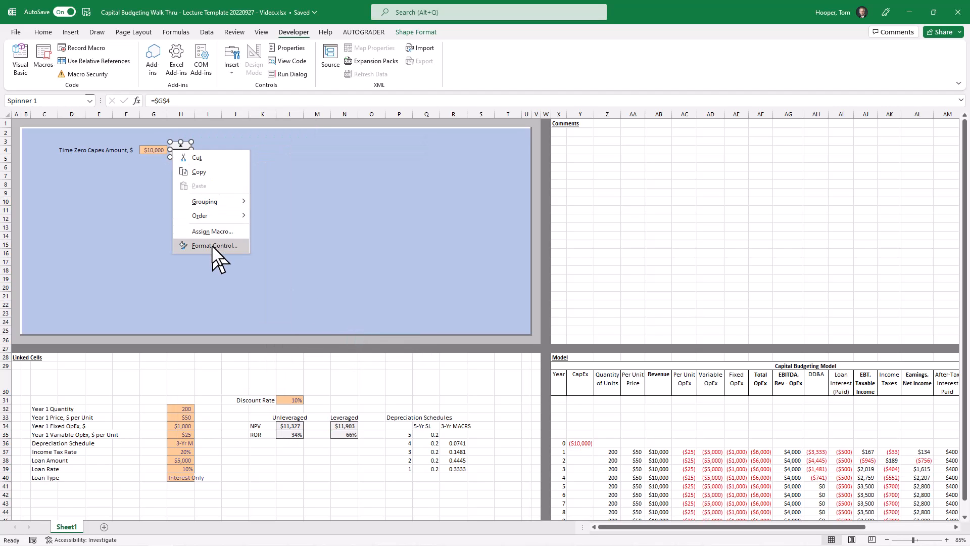
left_click(212, 246)
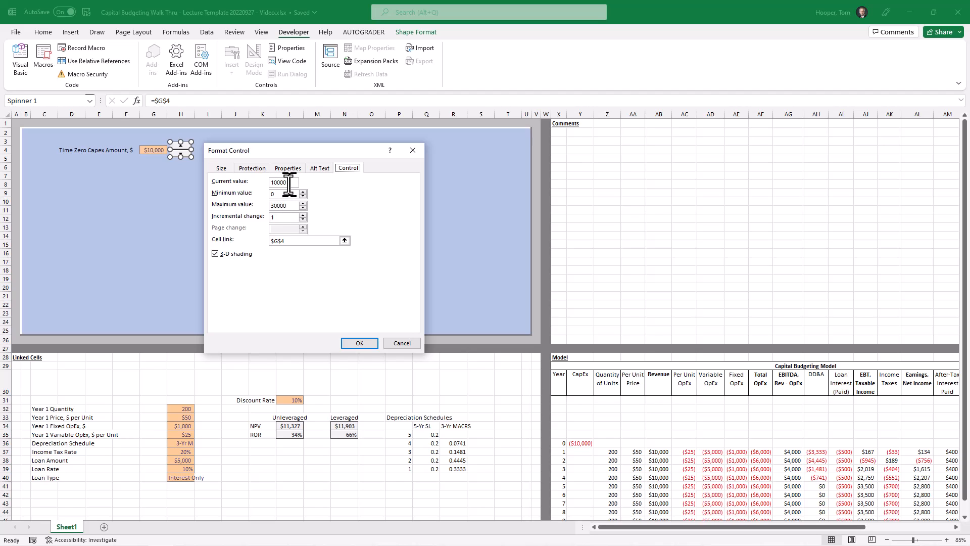
left_click(286, 218)
left_click(364, 346)
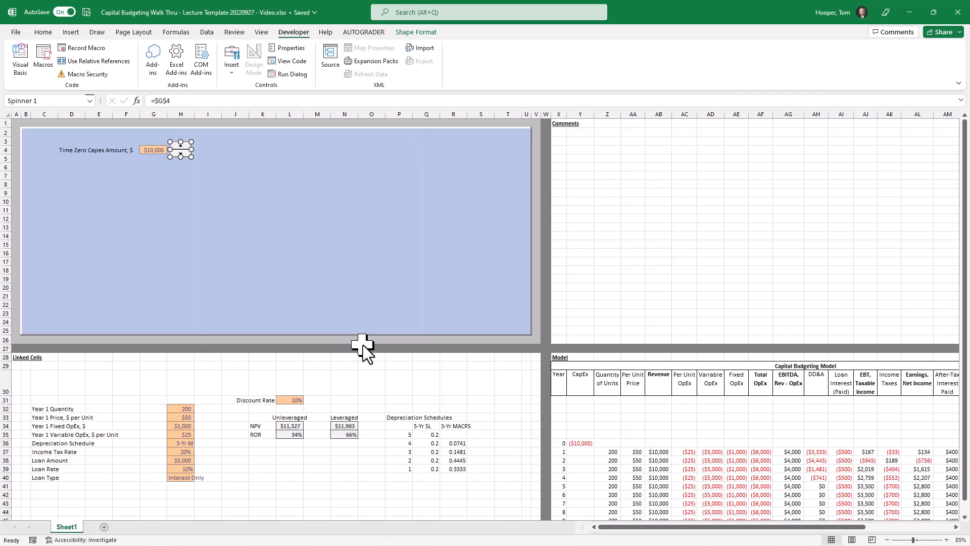
left_click(235, 192)
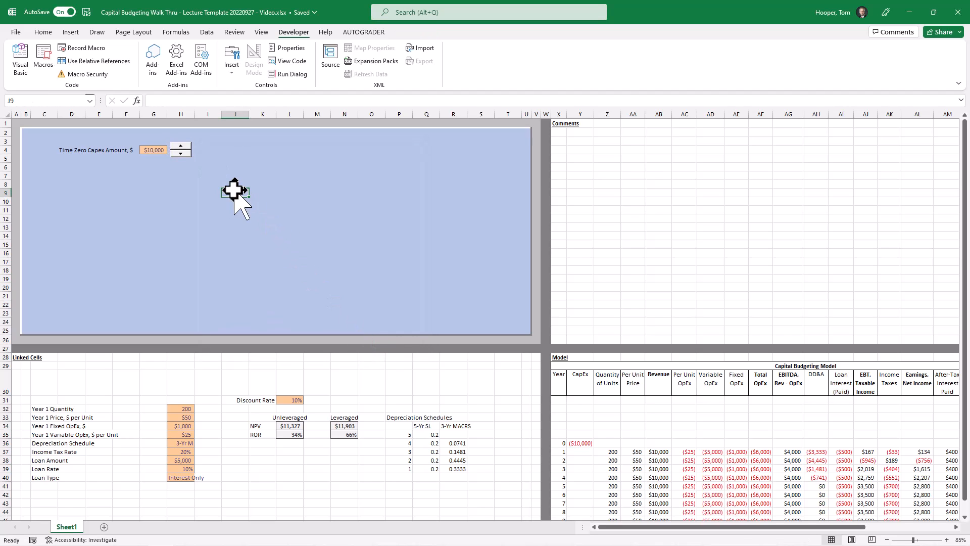
Step the Time Zero Capex Amount up with its spin button and back down to $12,000.
left_click(180, 147)
left_click(180, 147)
left_click(180, 147)
left_click(180, 146)
left_click(180, 153)
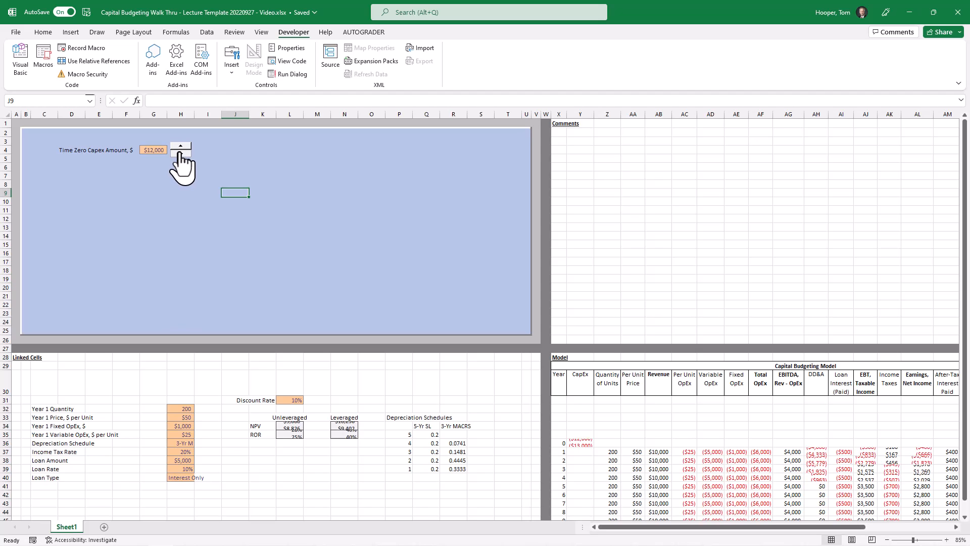
left_click(180, 153)
Move the Discount Rate label and its input cell from K31:L31 to K4:L4 in the blue panel.
left_click(259, 398)
left_click_drag(262, 396, 263, 149)
left_click(290, 399)
mouse_move(299, 396)
left_mouse_down()
mouse_move(300, 148)
mouse_move(310, 141)
mouse_move(326, 155)
left_mouse_up()
left_click(264, 150)
left_click(42, 32)
left_click(147, 70)
Insert a second spin button form control beside the Discount Rate value, at cell M4.
left_click(294, 31)
left_click(231, 60)
left_click(260, 97)
Try to link the Discount Rate spin button to cell $L$4 with a decimal incremental change.
right_click(321, 149)
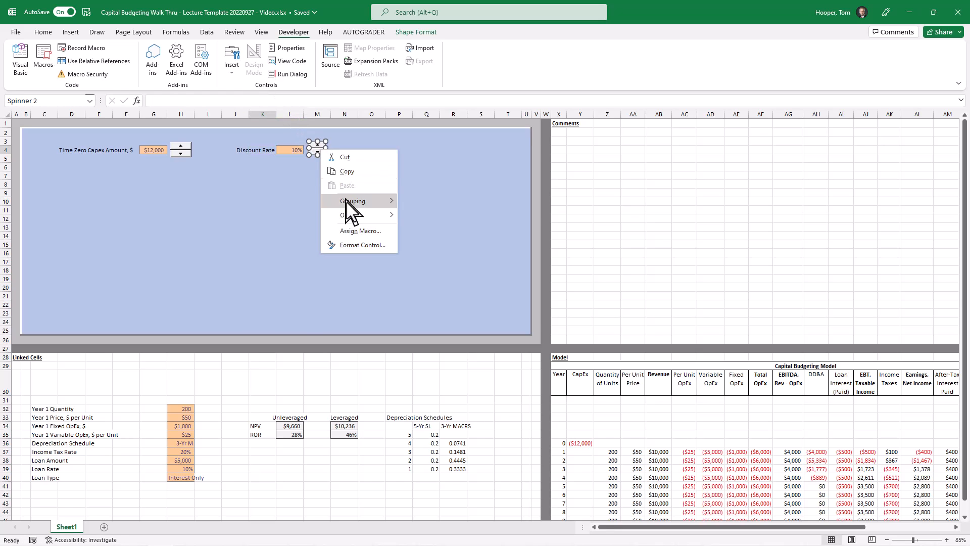
left_click(359, 244)
left_click(321, 242)
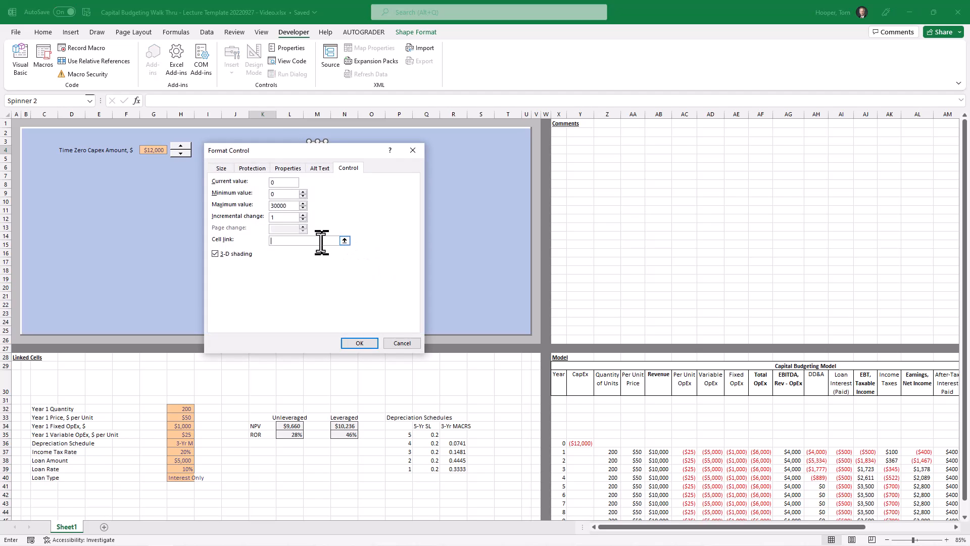
left_click_drag(291, 146, 382, 195)
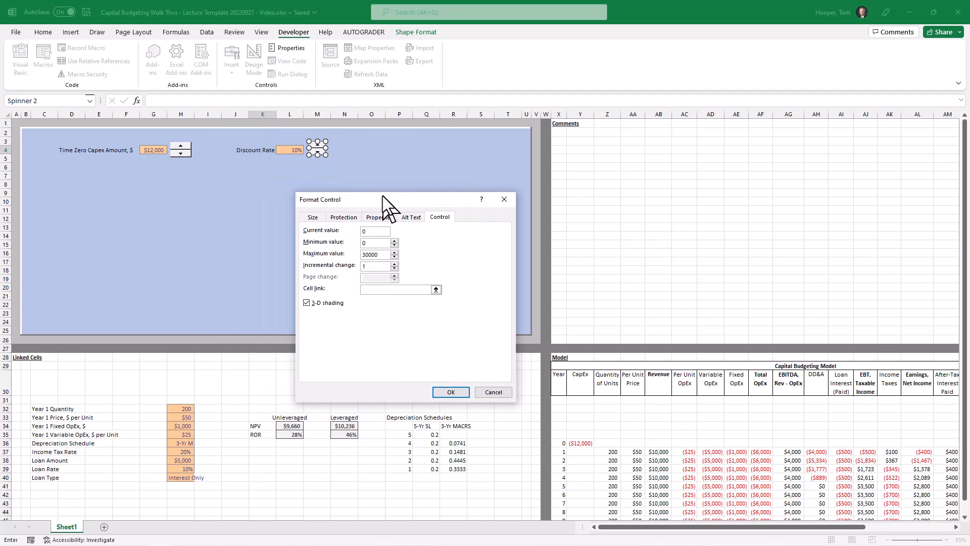
left_click(293, 150)
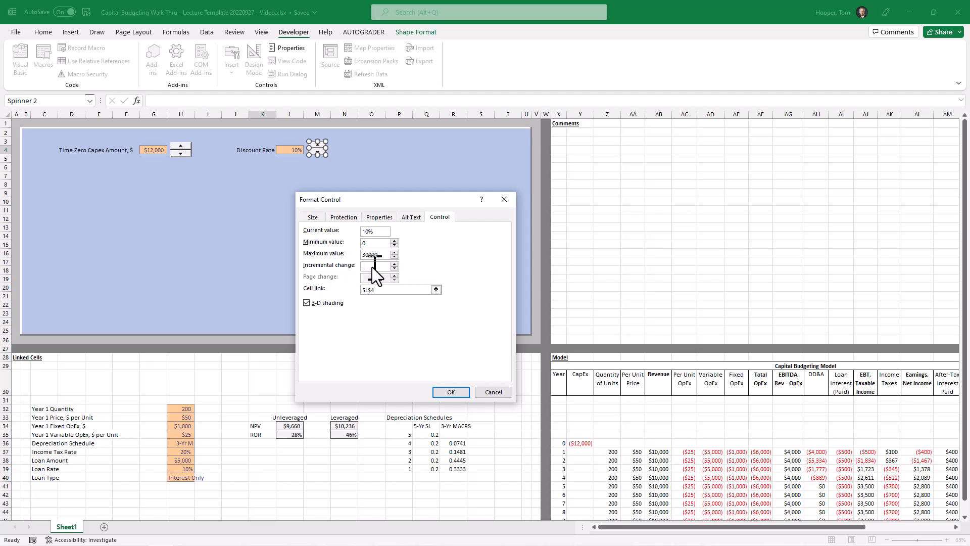
left_click(450, 392)
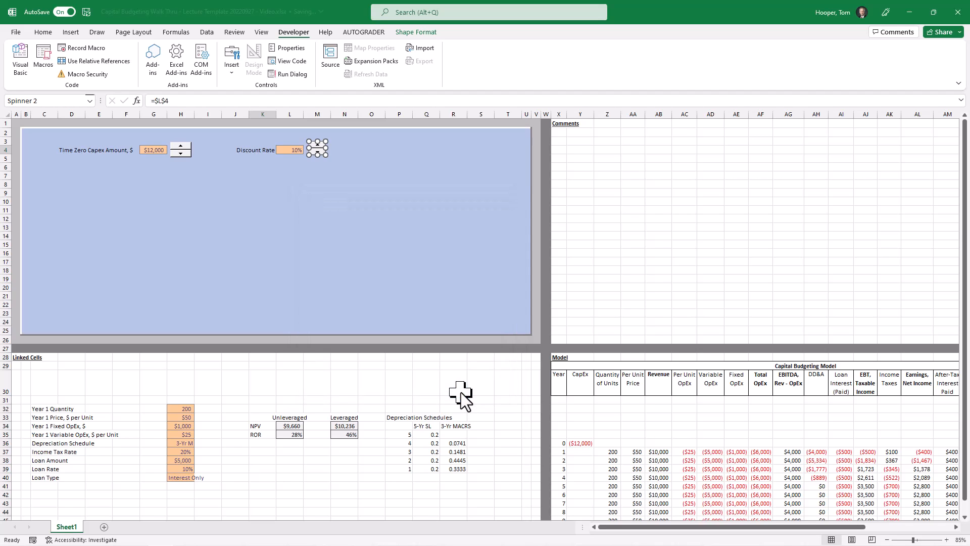
Review the Discount Rate spin button's control settings and close them without changes.
right_click(322, 150)
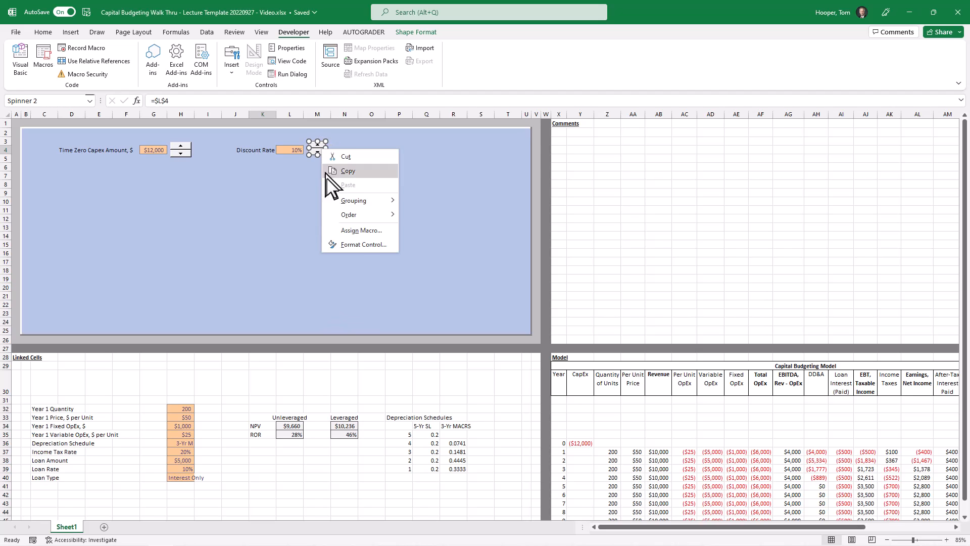
left_click(355, 244)
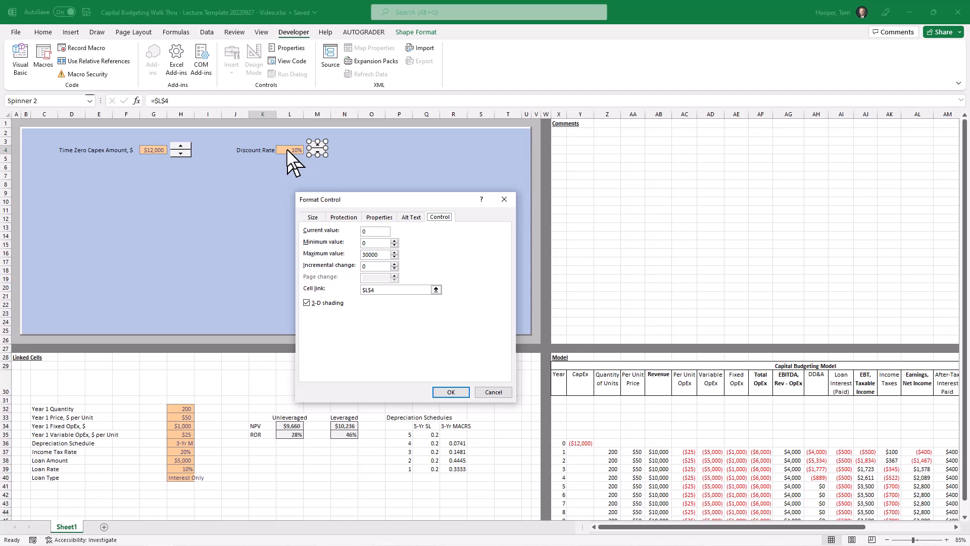
left_click(496, 392)
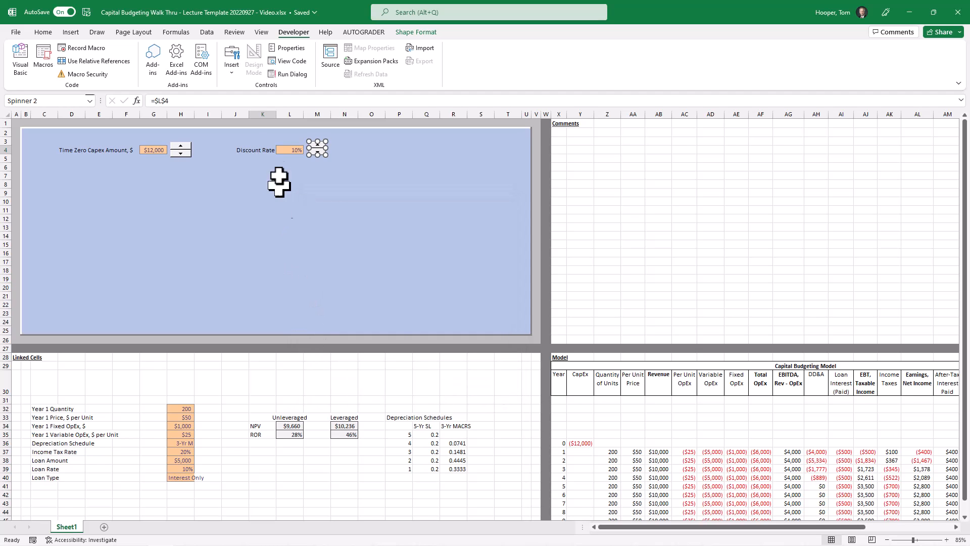
Enter the label "Discount Rate" in cell K29 of the Linked Cells area.
left_click(262, 365)
type("Discount Rate")
key("Tab")
Fill cell M29, in the row of the new Discount Rate label, with standard yellow.
key("Tab")
key("alt+h")
key("h")
key("Down")
key("Down")
key("Down")
key("Down")
key("Down")
key("Down")
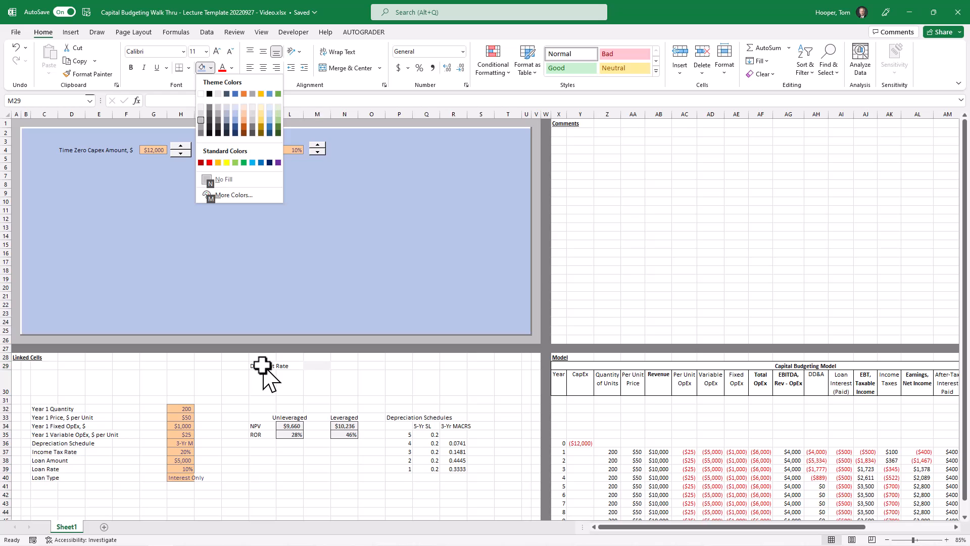
key("Right")
key("Right")
key("Right")
key("Return")
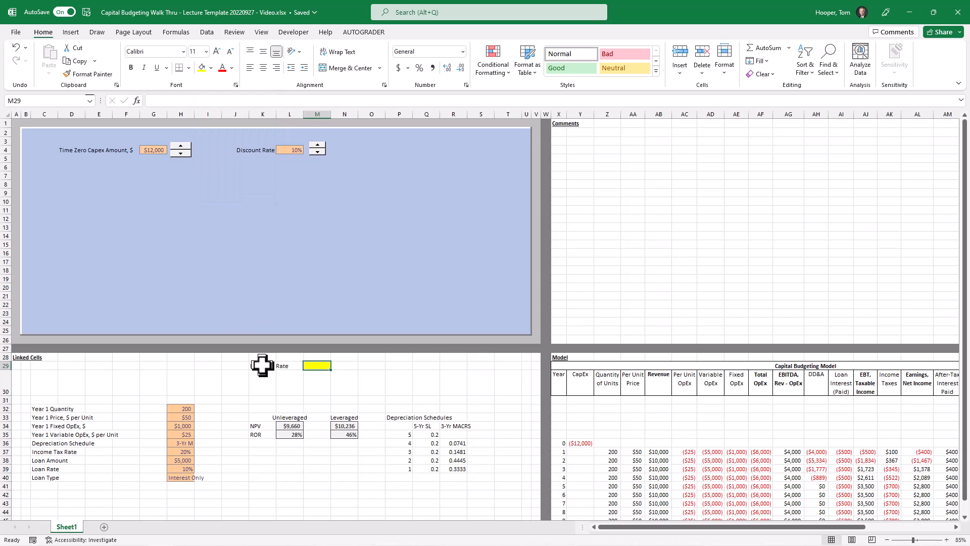
Link the Discount Rate spin button to cell $M$29 with a maximum value of 20 and an incremental change of 1.
right_click(317, 149)
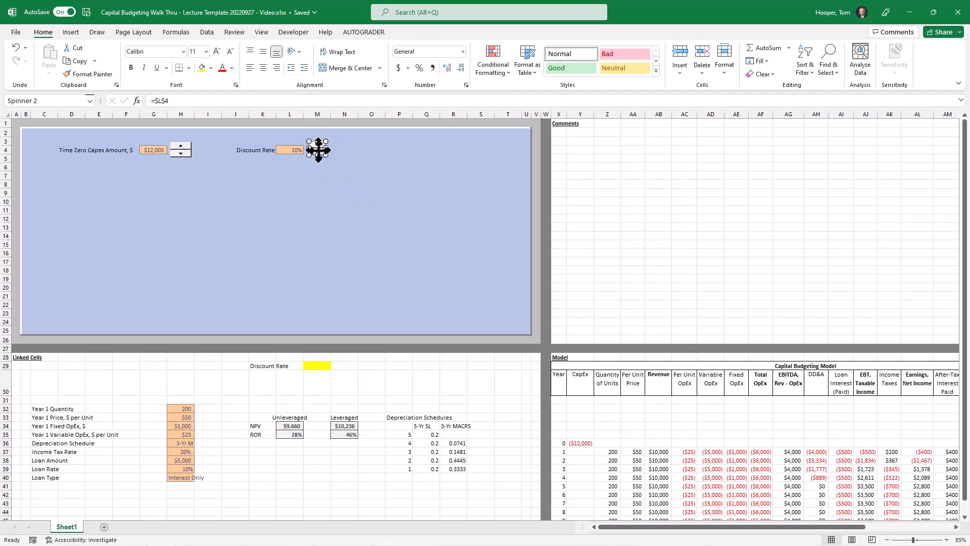
left_click(353, 245)
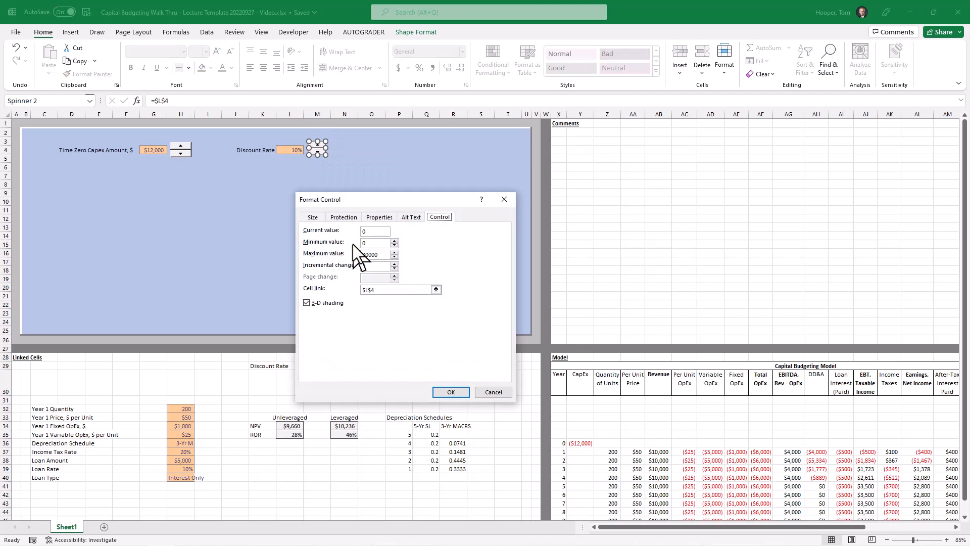
left_click(317, 365)
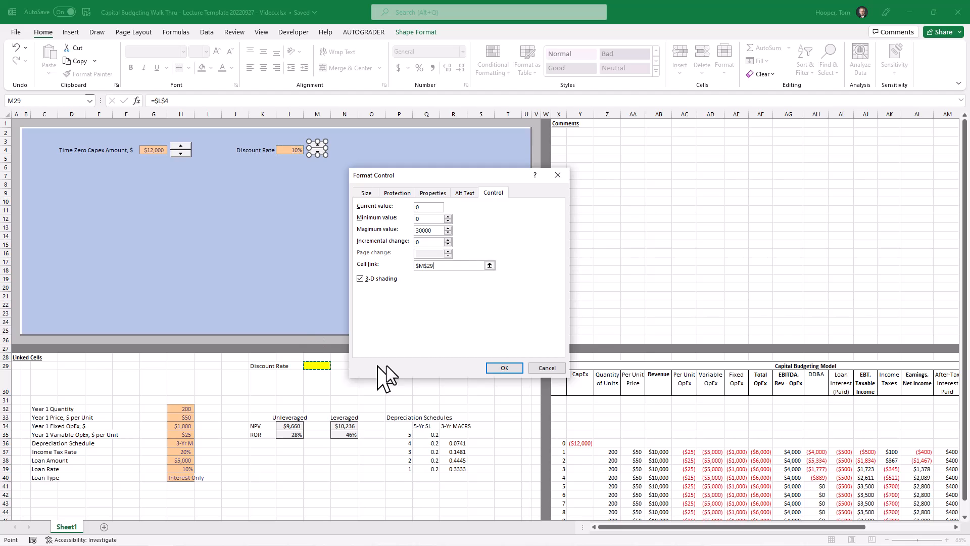
double_click(428, 230)
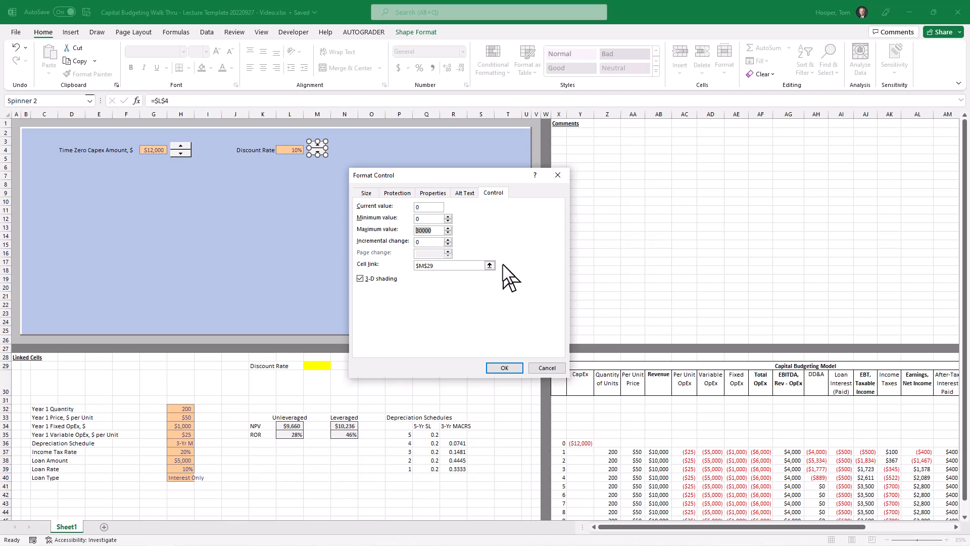
type("20")
key("Tab")
type("1")
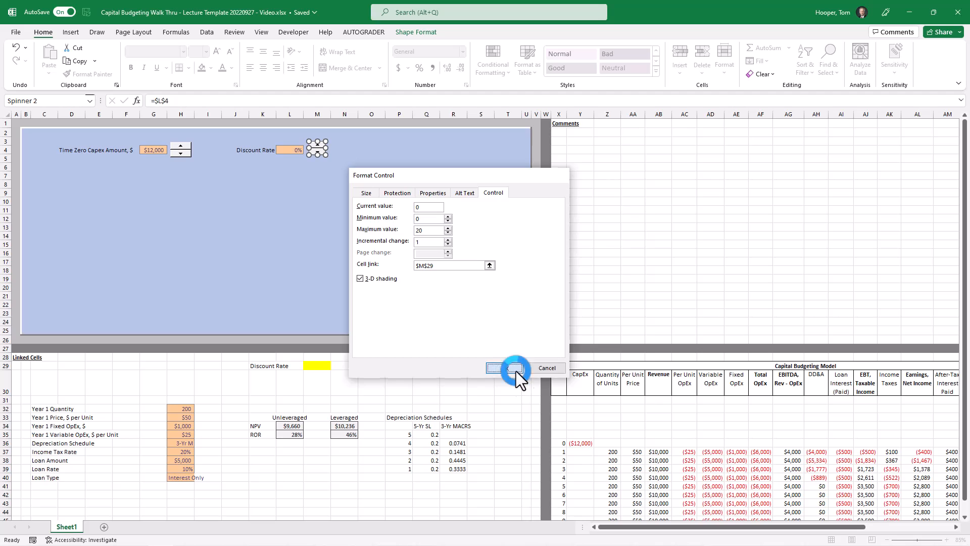
left_click(505, 368)
Deselect the Discount Rate spin button and use it to raise cell M29 to 14.
left_click(399, 201)
left_click(316, 145)
left_click(317, 144)
left_click(317, 145)
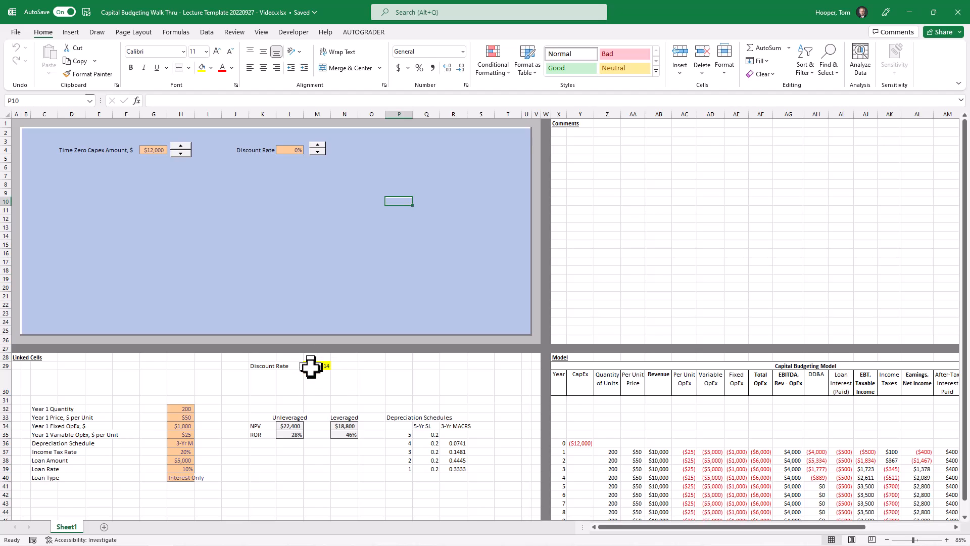
Make the dashboard's discount rate in cell L4 equal to linked cell M29 divided by 100, using =M29/100.
left_click(295, 150)
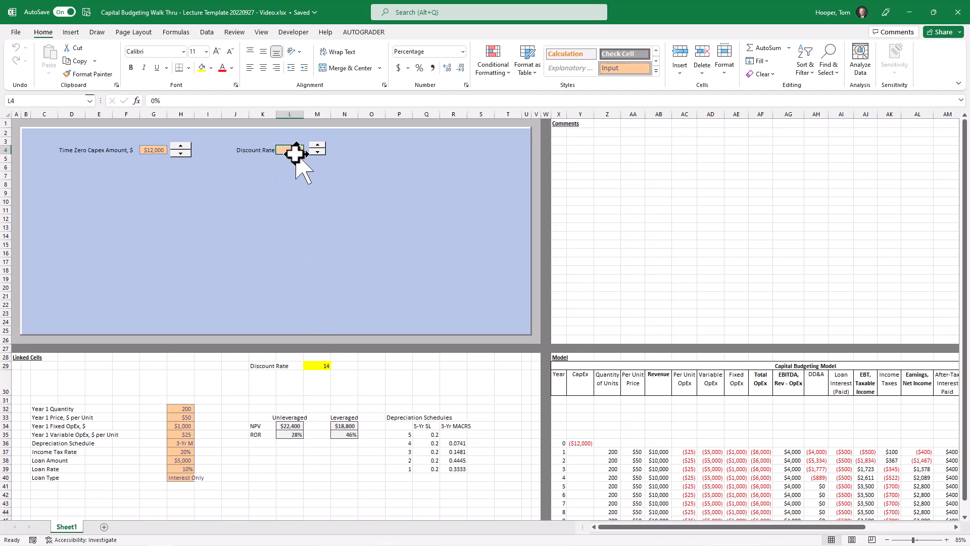
type("=")
key("Right")
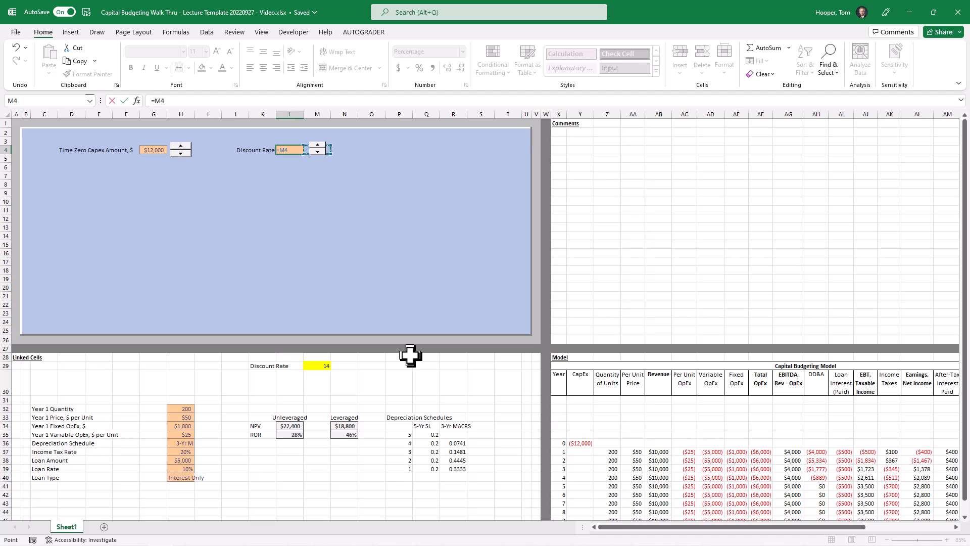
key("ctrl+Down")
type("/100")
key("Return")
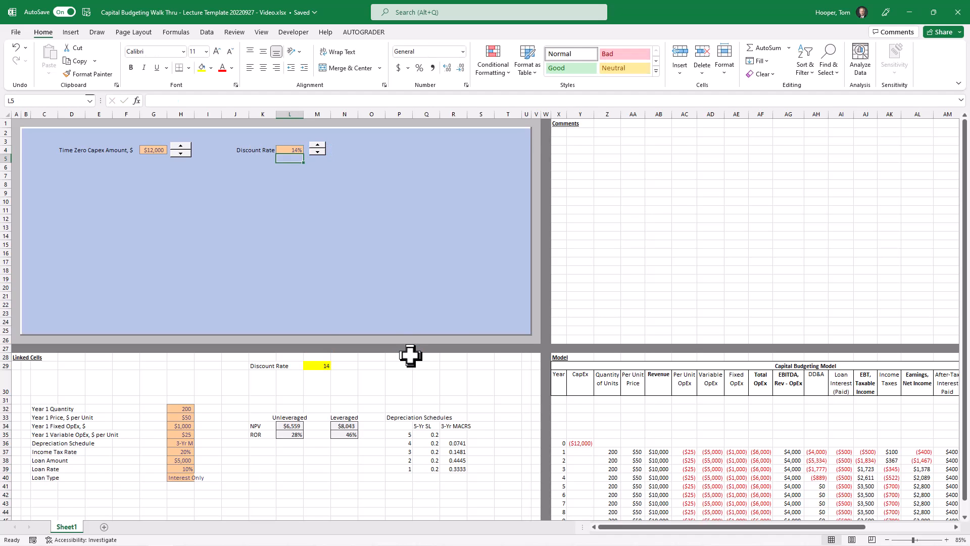
Raise the discount rate to 18% with its spin button.
left_click(317, 146)
left_click(317, 146)
left_click(317, 146)
left_click(317, 146)
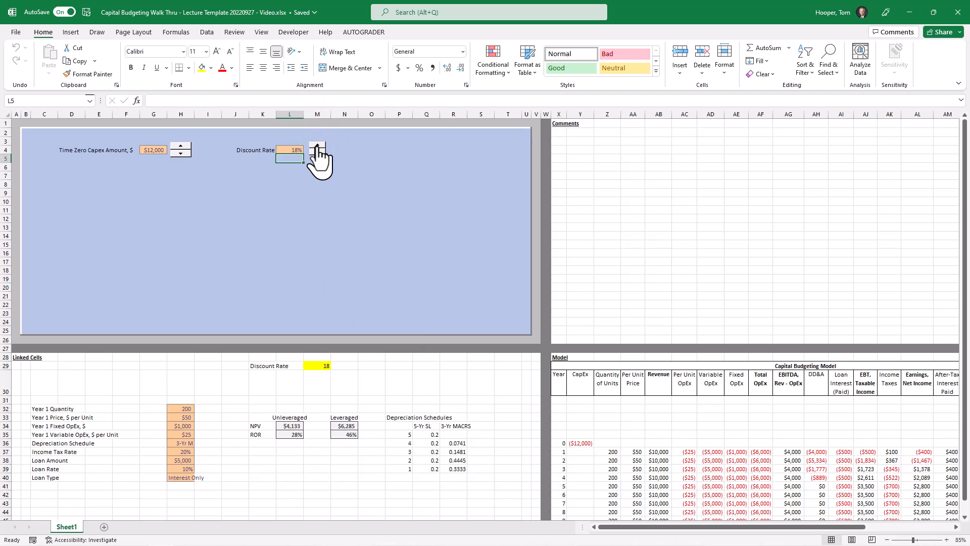
Draw straight arrows from the Discount Rate spin button to cell M29 and from M29 back to cell L4.
left_click(75, 32)
left_click(160, 47)
left_click(165, 73)
mouse_move(316, 160)
left_mouse_down()
mouse_move(317, 352)
mouse_move(288, 159)
mouse_move(295, 160)
left_mouse_up()
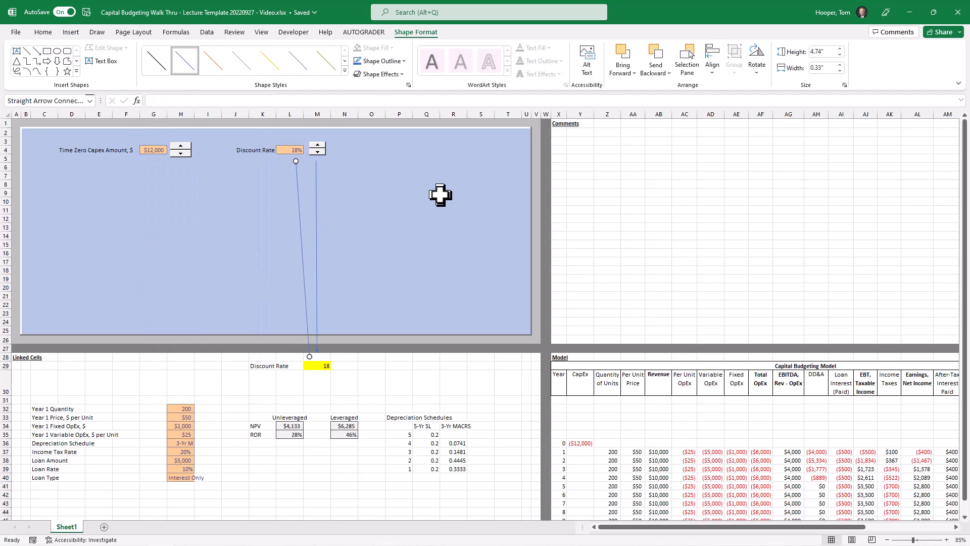
left_click(433, 198)
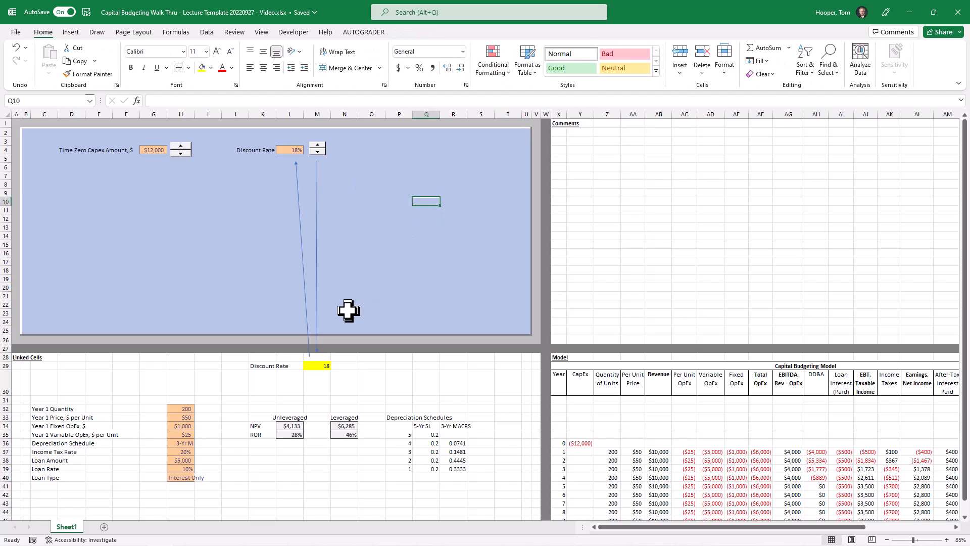
Delete both arrows between the discount rate controls and linked cell M29.
left_click(317, 310)
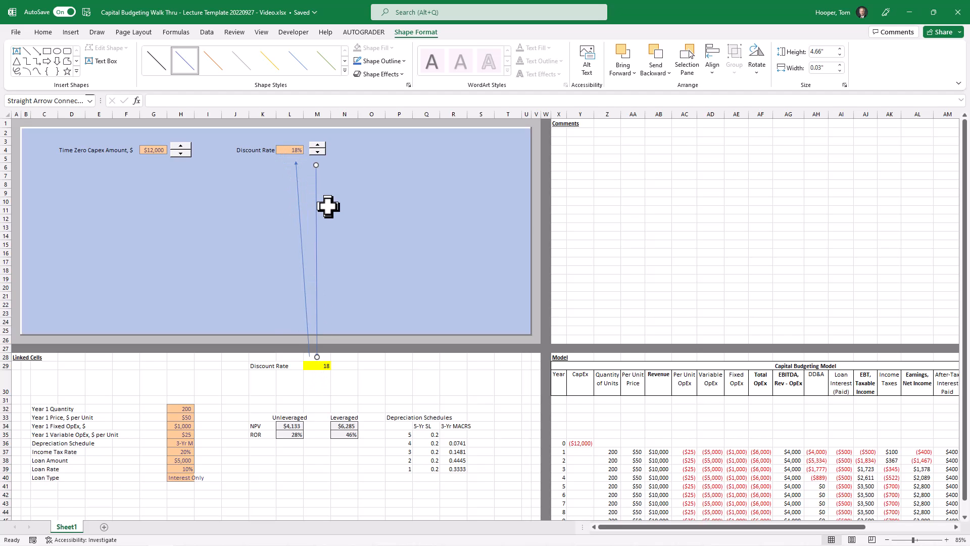
key("Delete")
left_click(301, 210)
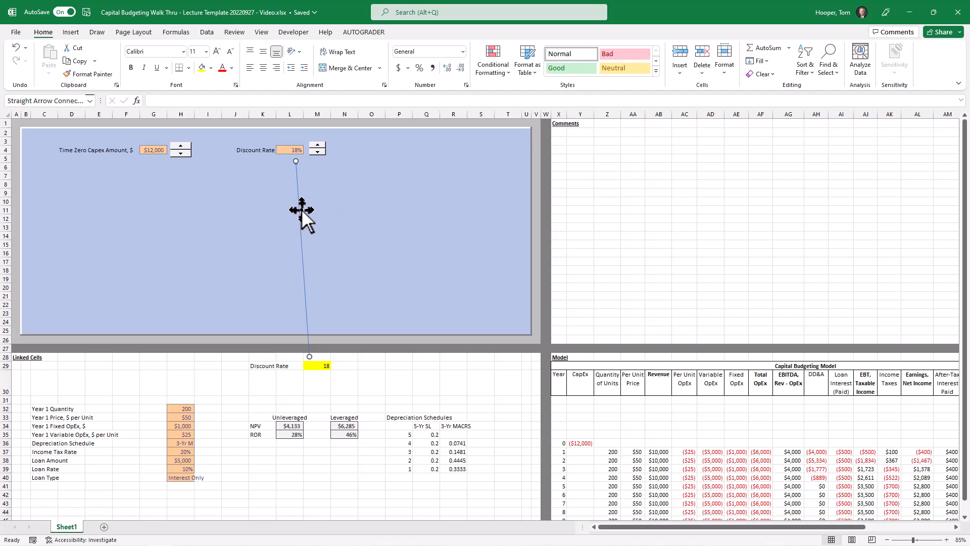
key("Delete")
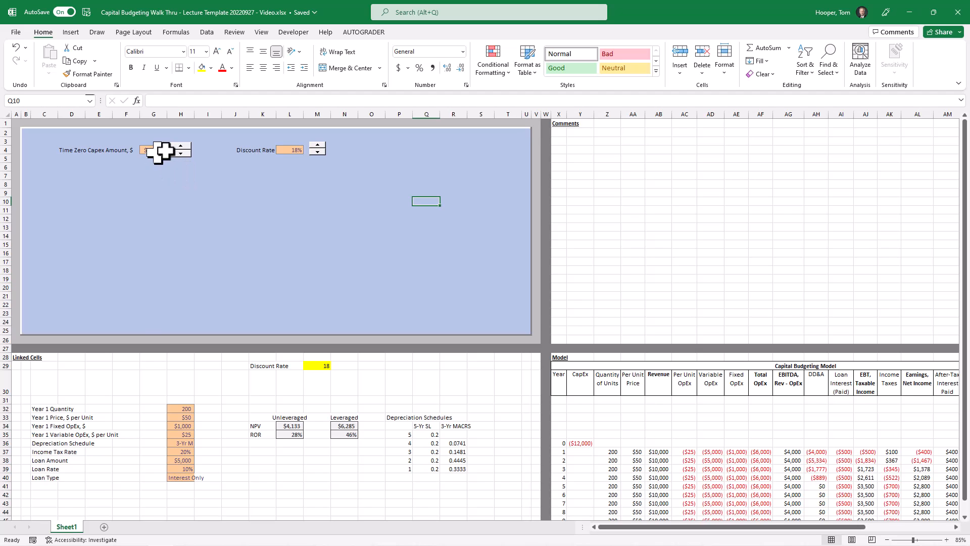
Try to set the maximum value of the Time Zero Capex spin button to 40000.
right_click(178, 151)
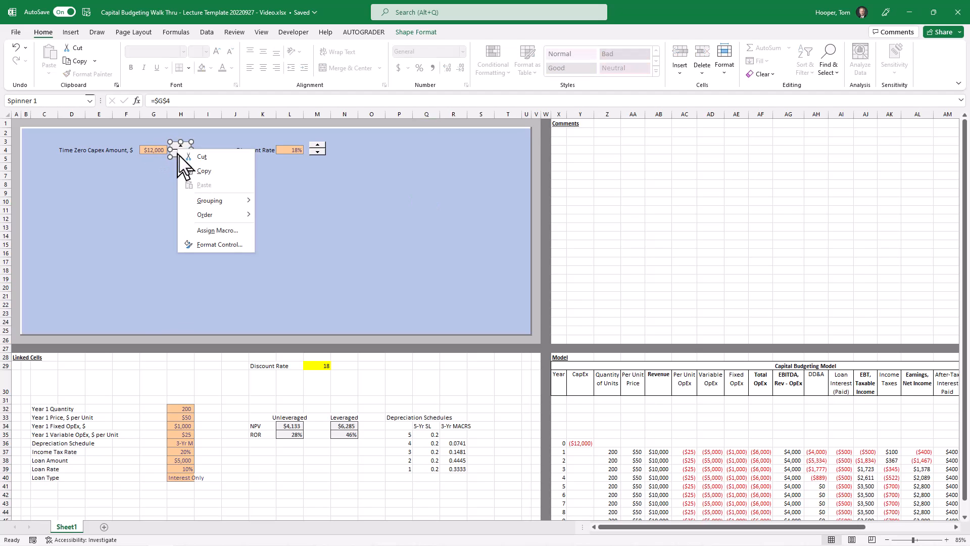
left_click(226, 245)
left_click(430, 230)
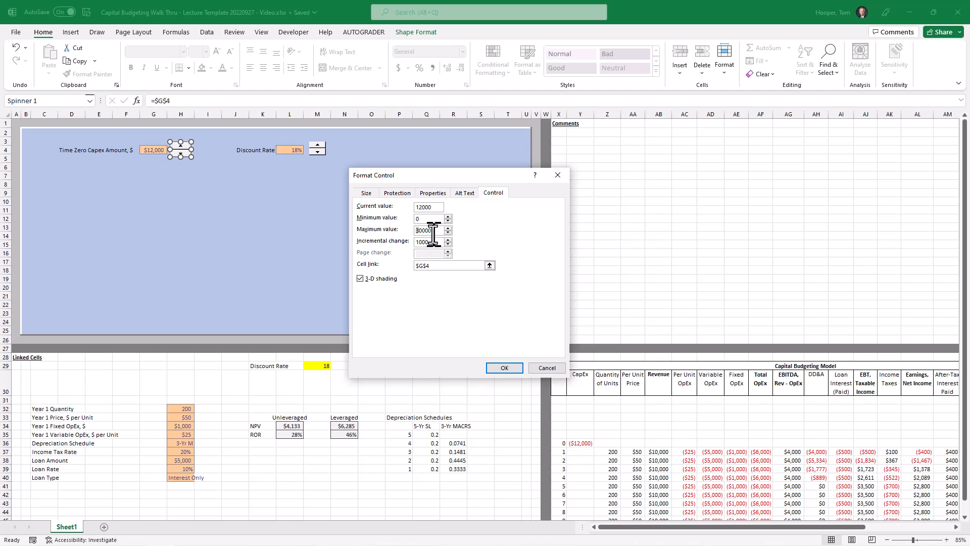
type("4")
key("Return")
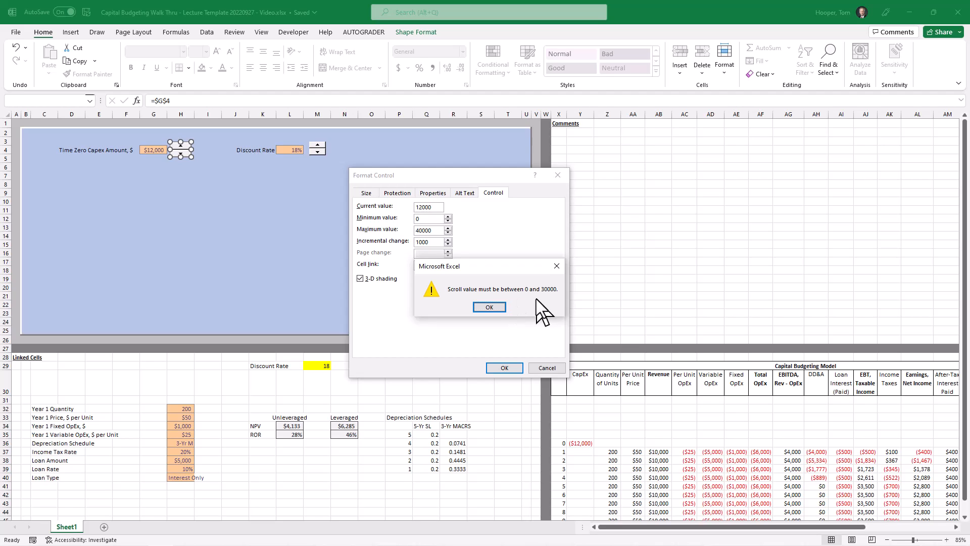
key("Return")
key("Escape")
key("Escape")
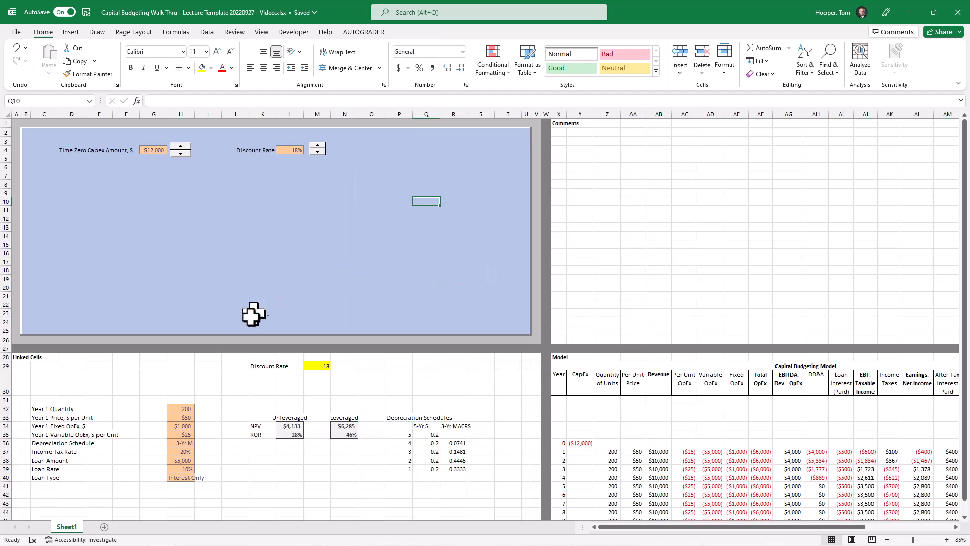
Copy the "Time Zero Capex Amount, $" label from D4 into D29 with Paste Special, leaving out its blue fill.
left_click(75, 150)
key("ctrl+c")
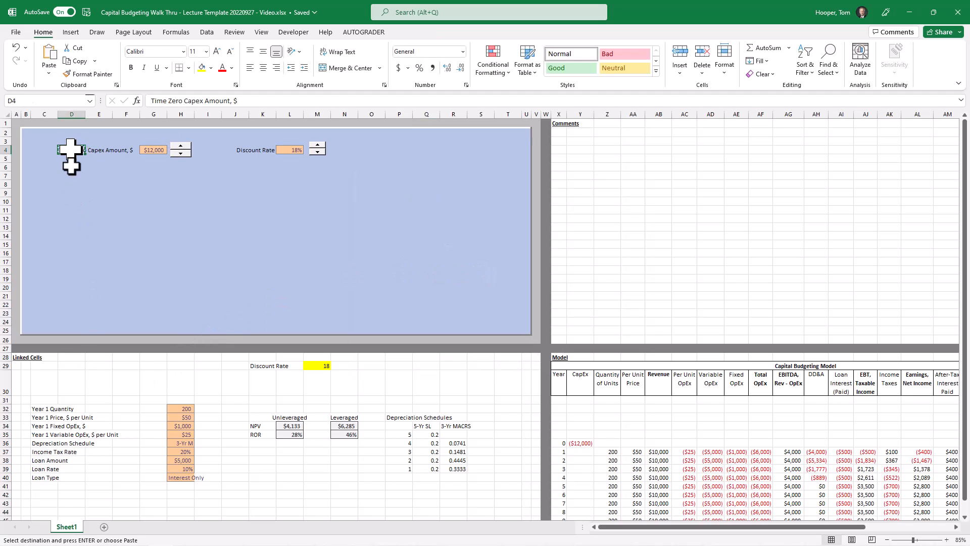
left_click(77, 365)
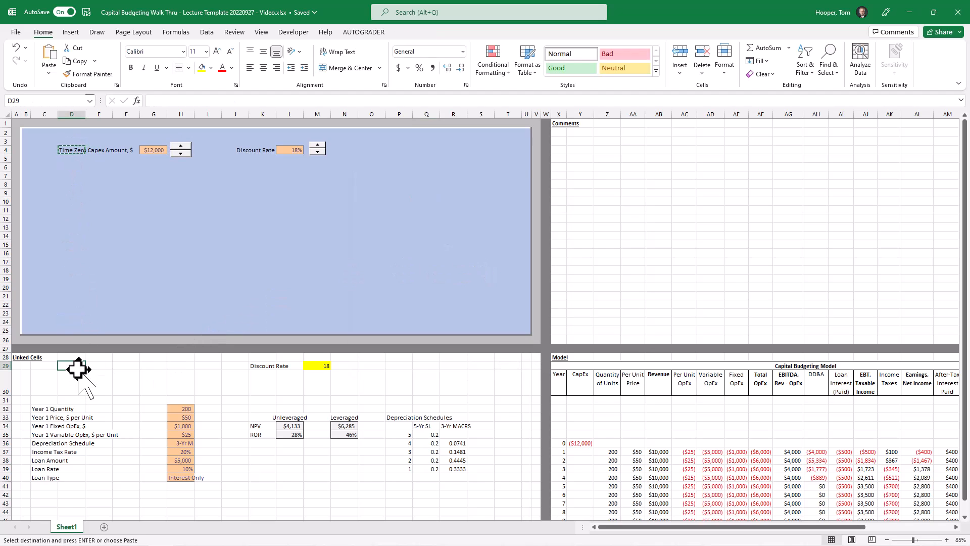
key("ctrl+alt+v")
key("Return")
Fill cell G29, in the row of the Time Zero Capex Amount label, with standard yellow.
key("Right")
key("Right")
key("Right")
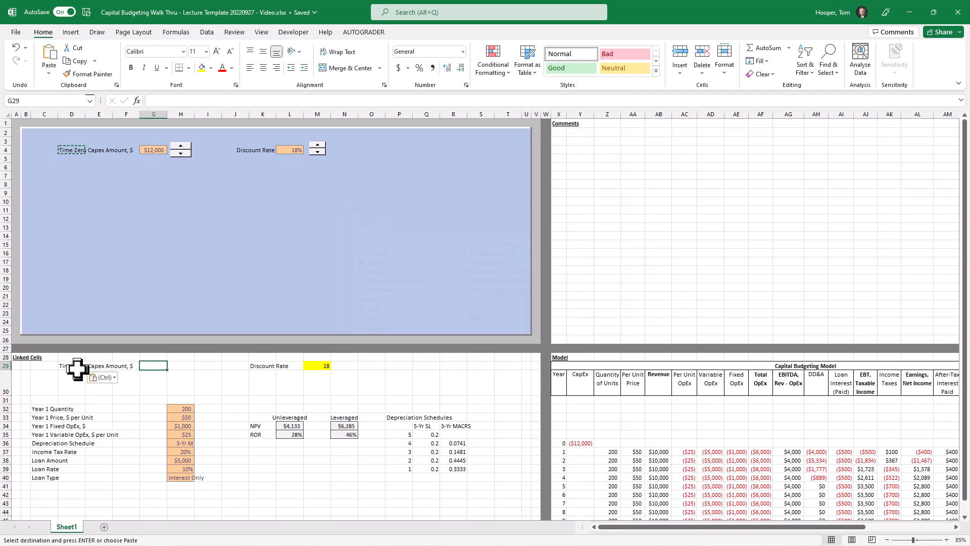
key("alt+h")
key("h")
key("Down")
key("Down")
key("Down")
key("Down")
key("Down")
key("Down")
key("Up")
key("Right")
key("Right")
key("Right")
key("Return")
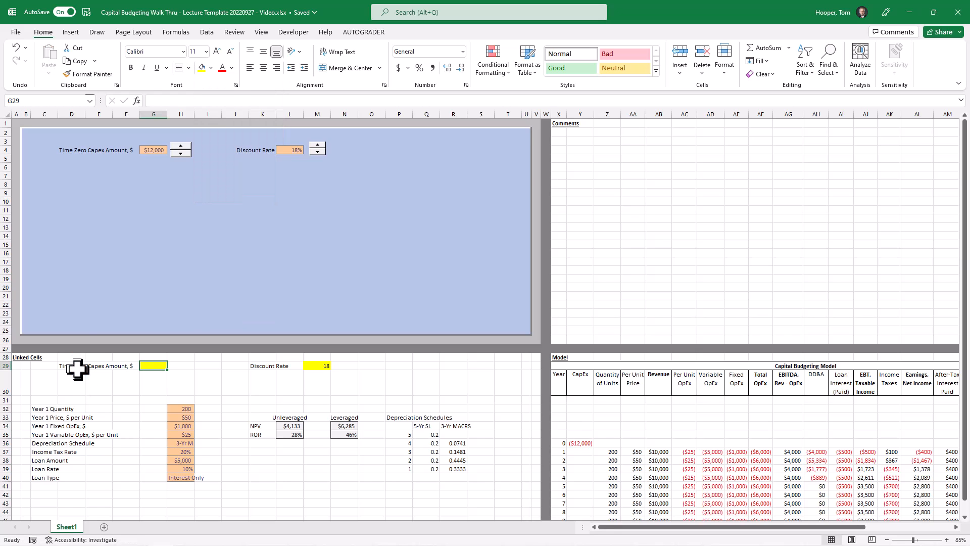
Link the Time Zero Capex spin button to cell $G$29 with a maximum value of 40 and an incremental change of 1.
right_click(187, 150)
left_click(222, 243)
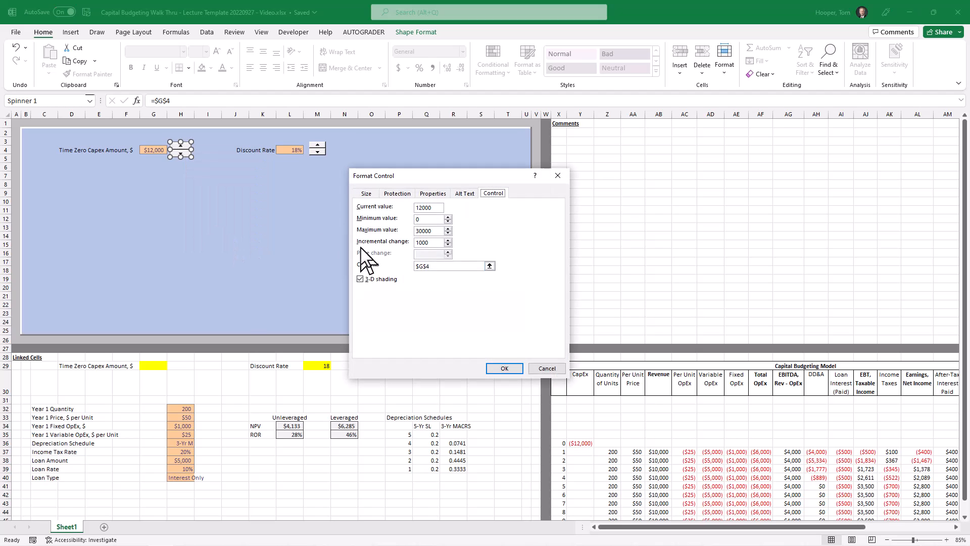
left_click_drag(454, 266, 414, 265)
left_click(152, 365)
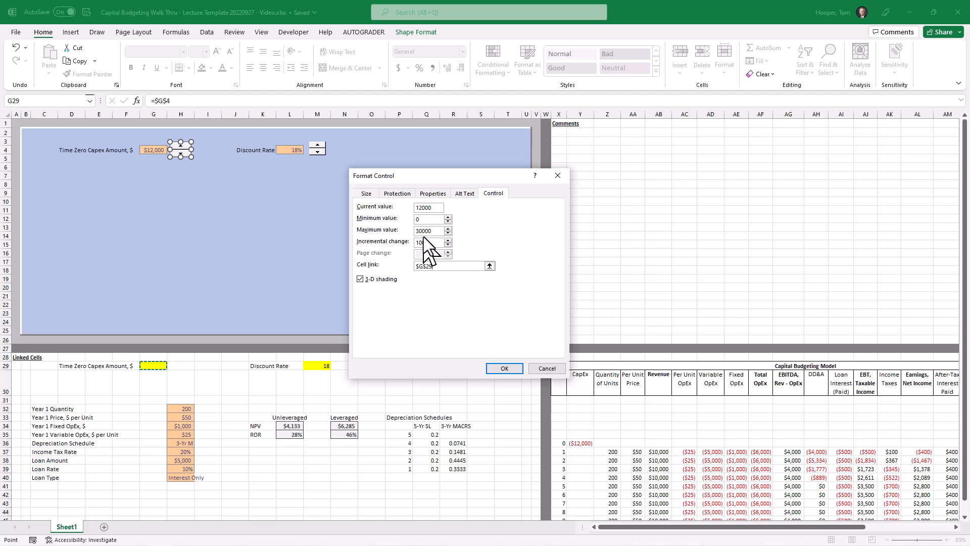
key("BackSpace")
key("BackSpace")
key("BackSpace")
key("BackSpace")
key("BackSpace")
type("40")
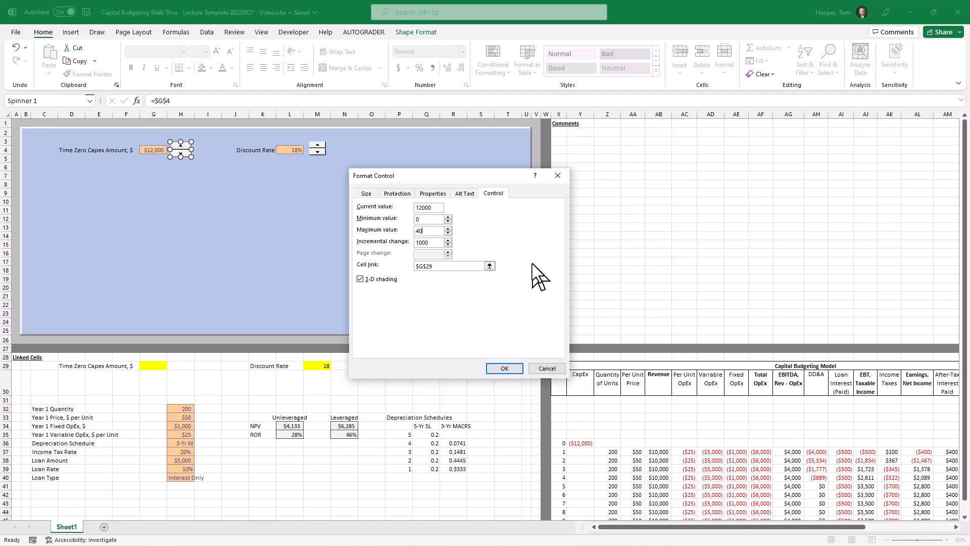
key("Tab")
key("End")
key("BackSpace")
key("BackSpace")
key("BackSpace")
left_click(504, 368)
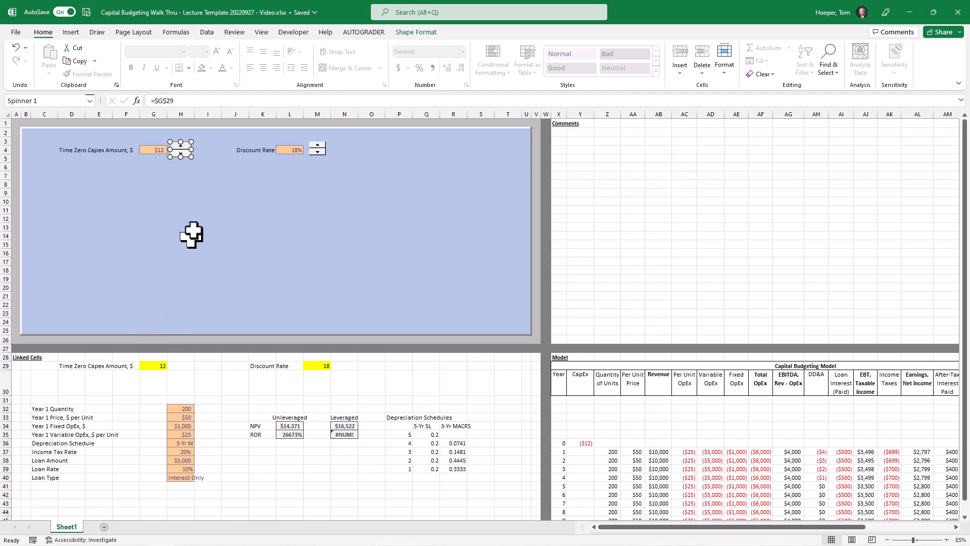
Deselect the Time Zero Capex spin button and use it to raise cell G29 to 19.
left_click(202, 227)
left_click(182, 146)
left_click(181, 145)
left_click(181, 146)
left_click(181, 146)
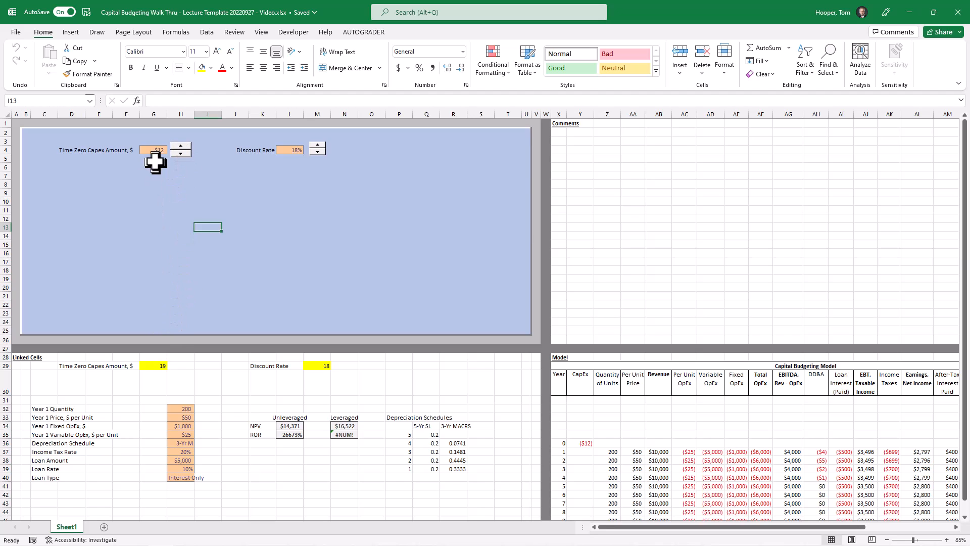
Make the dashboard's capex amount in cell G4 equal to linked cell G29 times 1000, using =G29*1000.
left_click(154, 147)
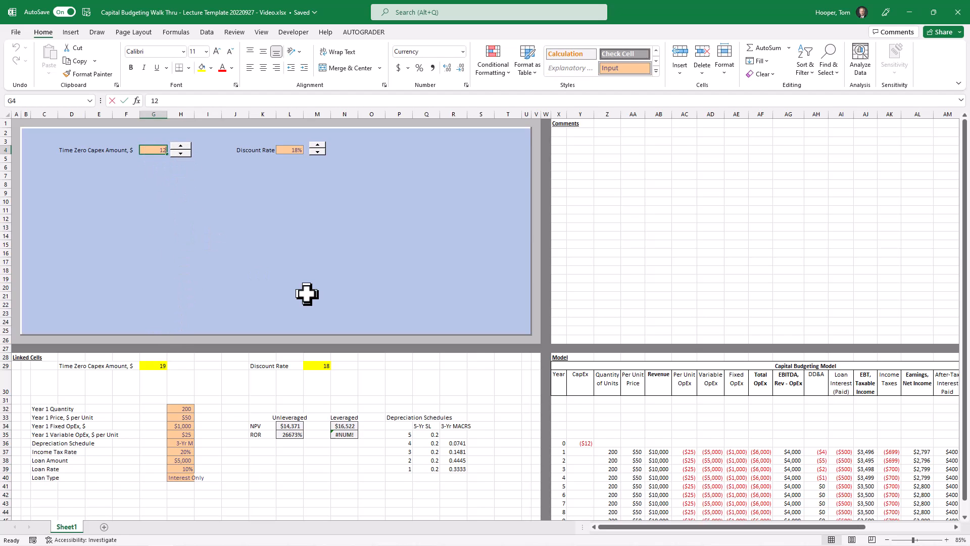
type("=")
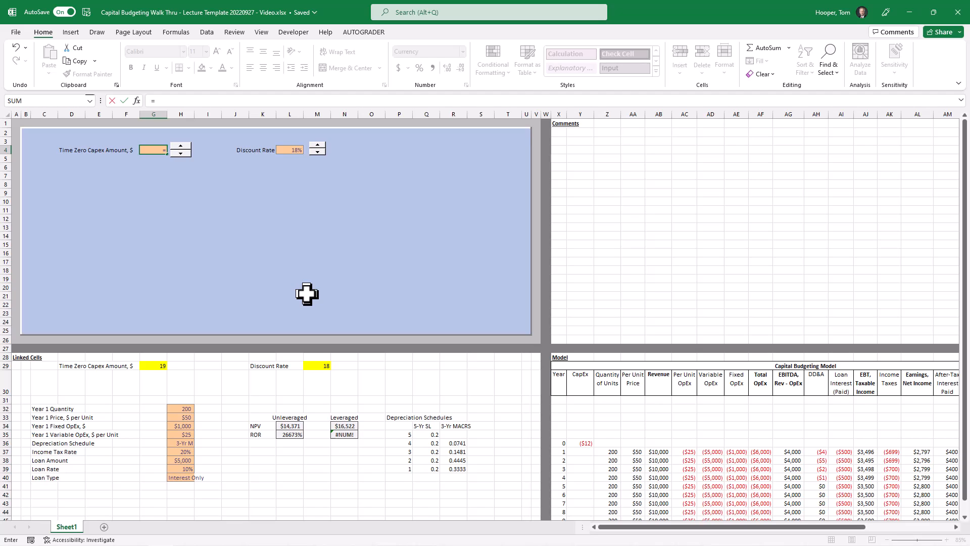
key("ctrl+Down")
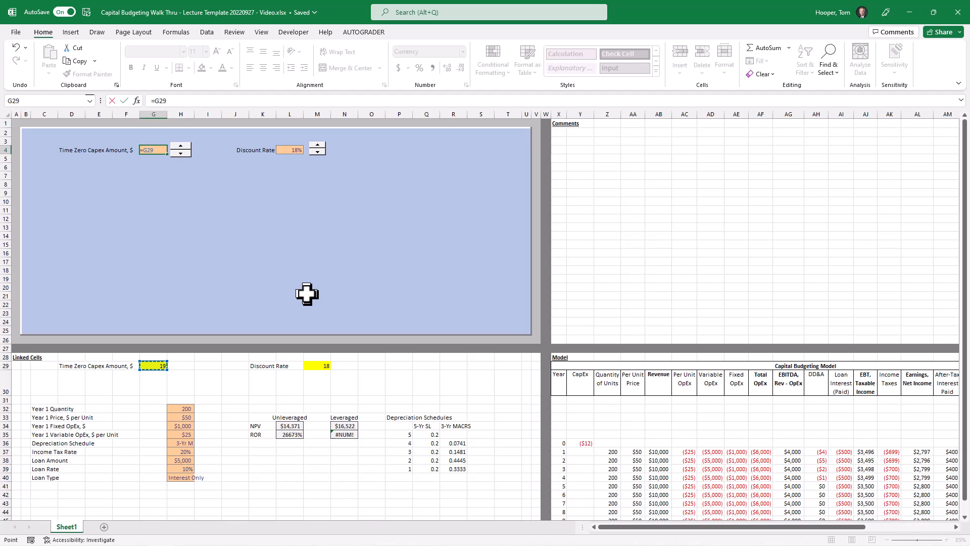
type("*1000")
key("Return")
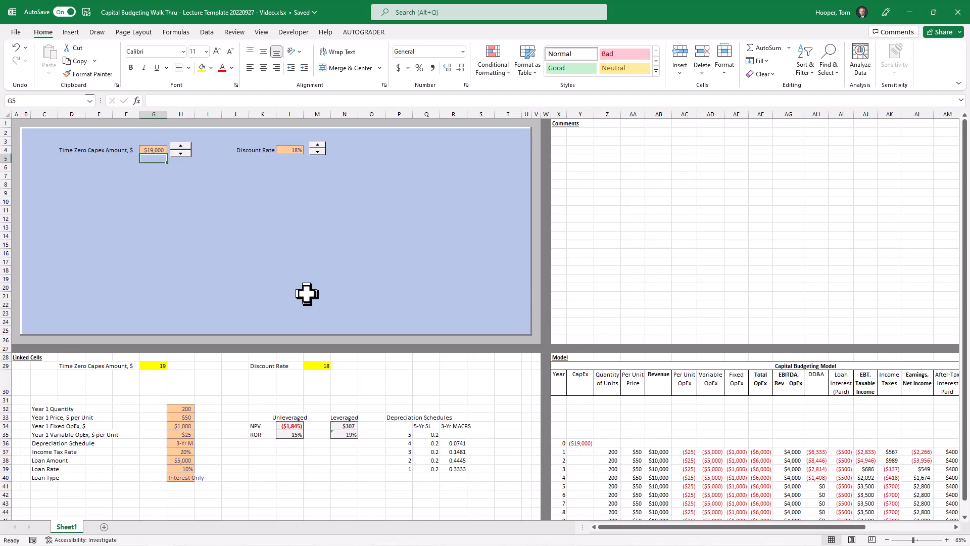
Raise the time zero capex amount to $40,000 with its spin button.
left_click(181, 146)
left_click(181, 145)
left_click(181, 145)
left_click(181, 145)
left_click(181, 145)
left_click(181, 145)
left_click(181, 145)
left_click(181, 146)
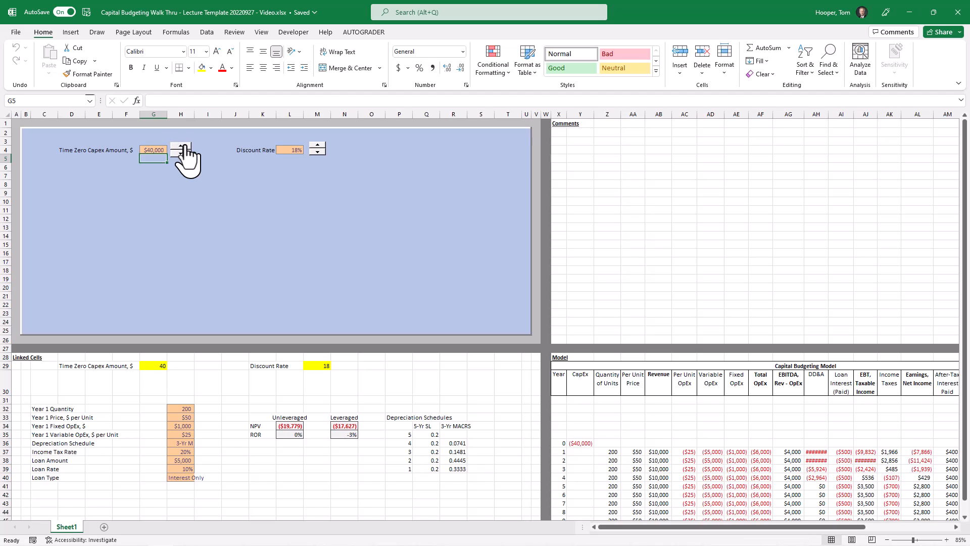
left_click(225, 212)
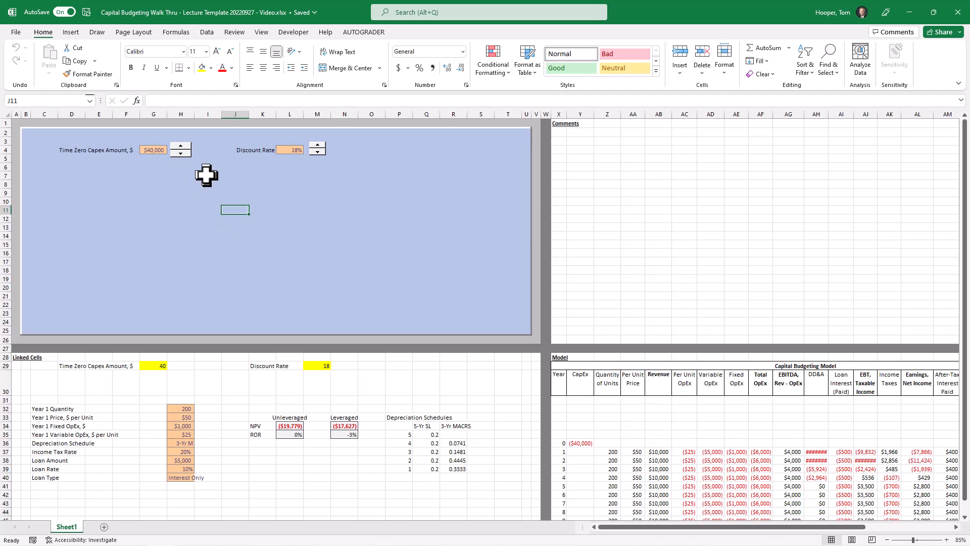
Replace the orange input fill of cells G4 and L4 with a neutral fill color.
left_click(153, 150)
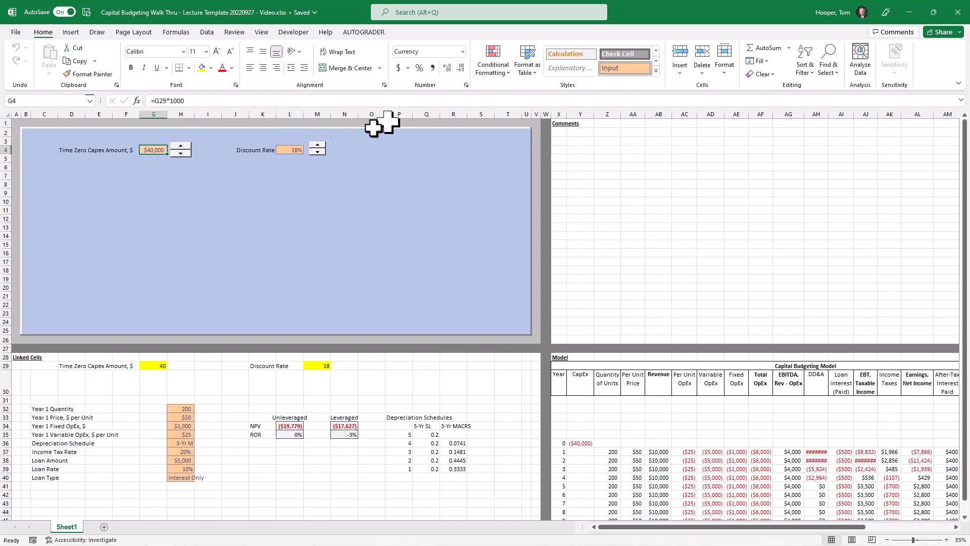
left_click(211, 68)
left_click(251, 139)
left_click(289, 150)
left_click(211, 68)
left_click(237, 113)
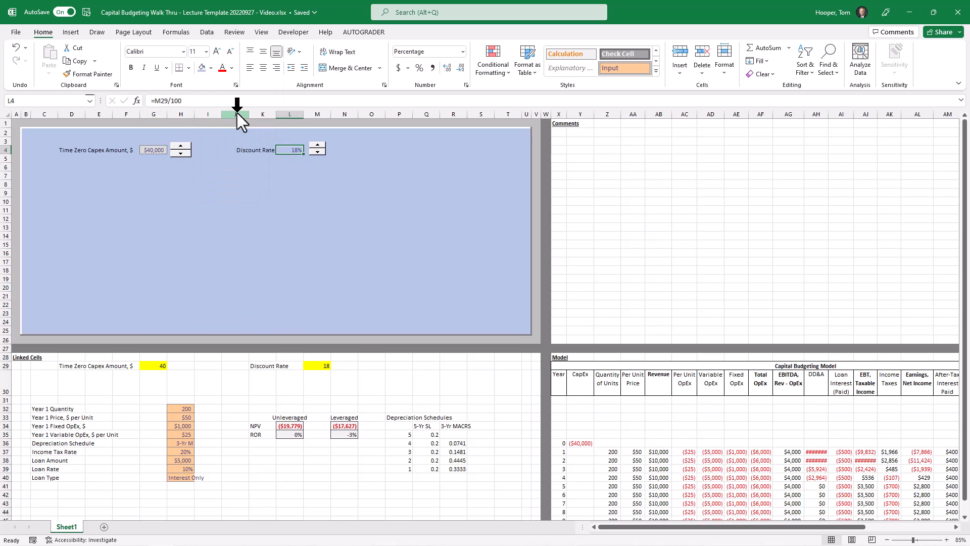
Change the font color of the capex amount in G4 and the discount rate in L4 to automatic black.
left_click(154, 150)
key("alt+h")
key("f")
key("c")
key("Return")
key("Right")
key("Right")
key("Right")
key("Right")
key("Right")
key("alt+h")
key("f")
key("c")
key("Return")
Apply medium solid white borders to the right and bottom edges of cells G4 and L4.
left_click(155, 149, "ctrl")
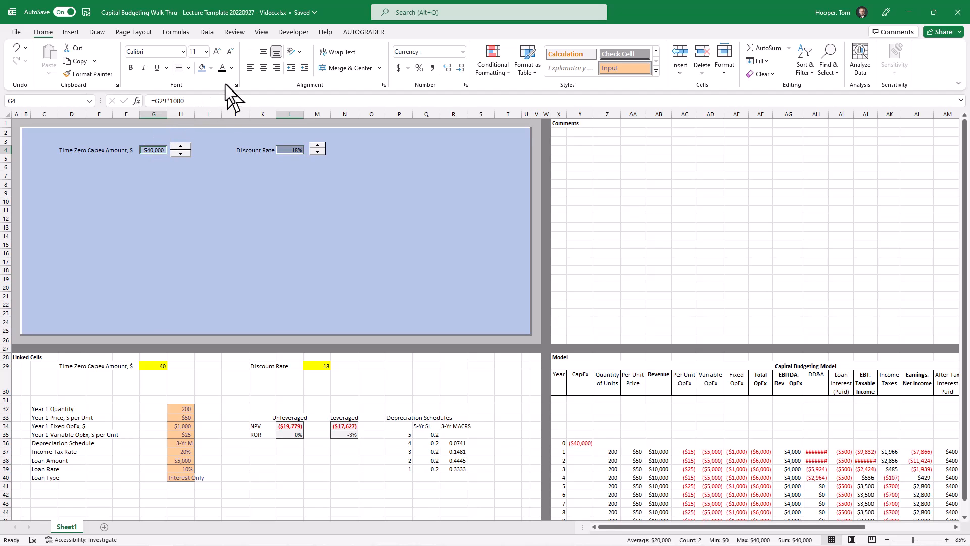
left_click(187, 69)
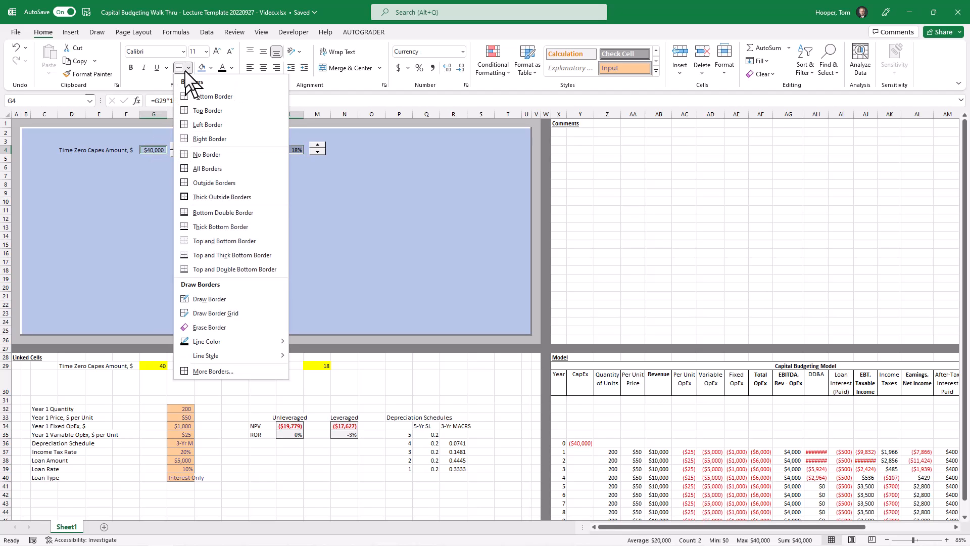
left_click(227, 369)
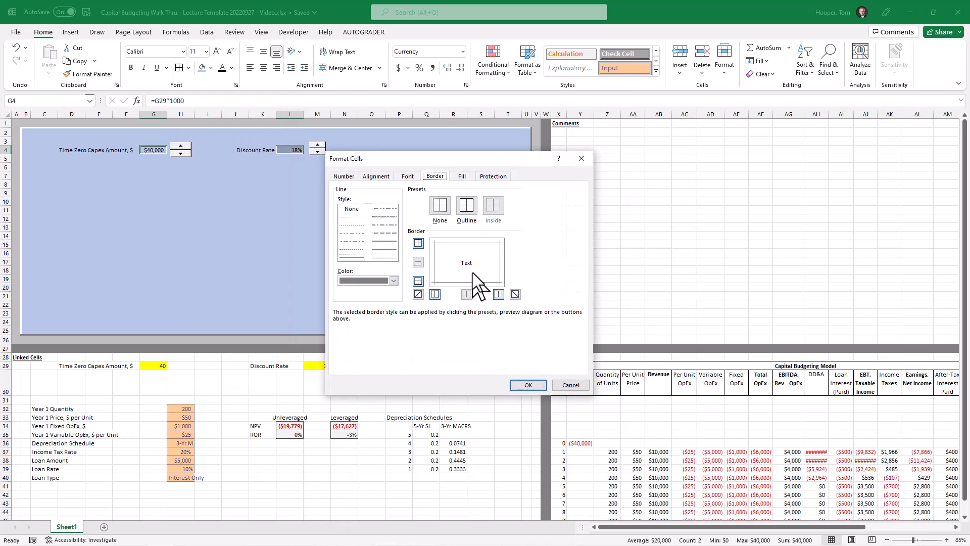
left_click(390, 241)
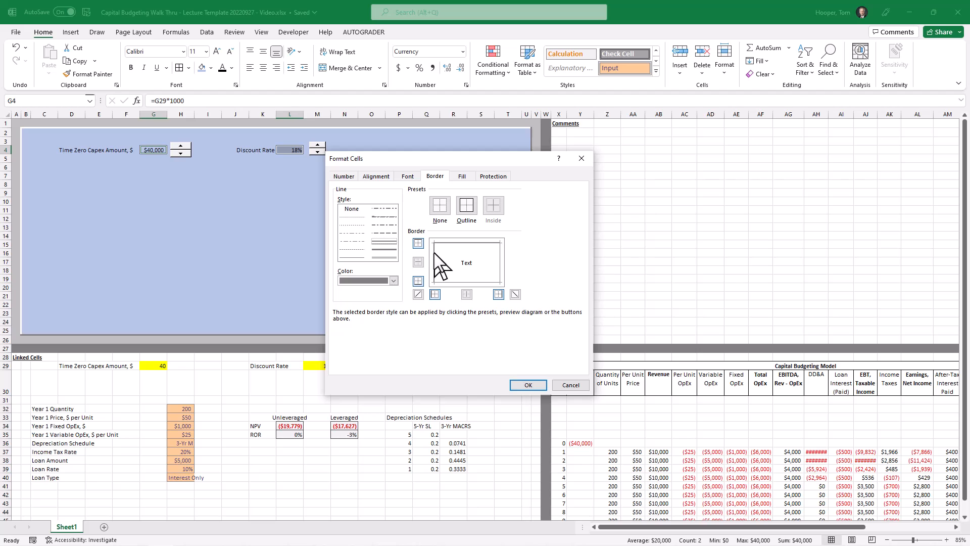
left_click(392, 282)
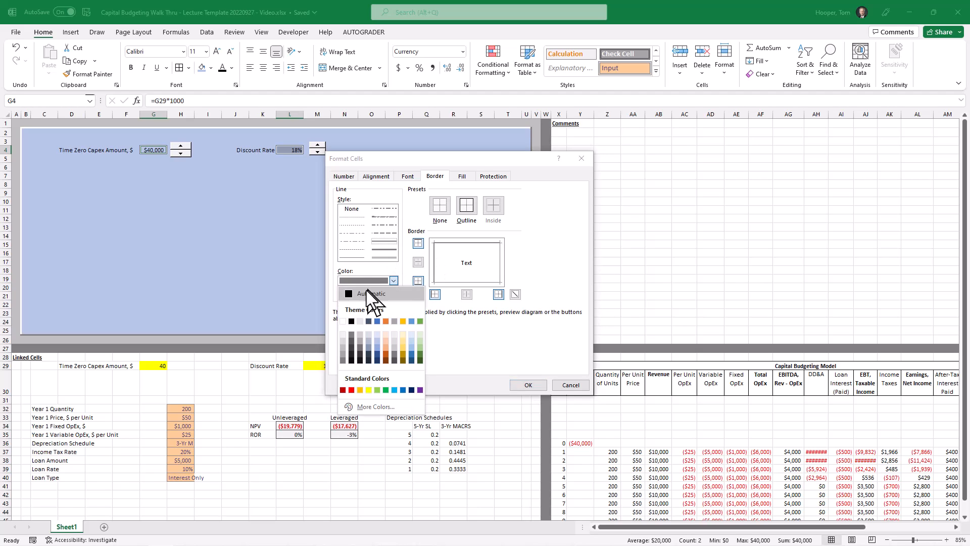
left_click(343, 322)
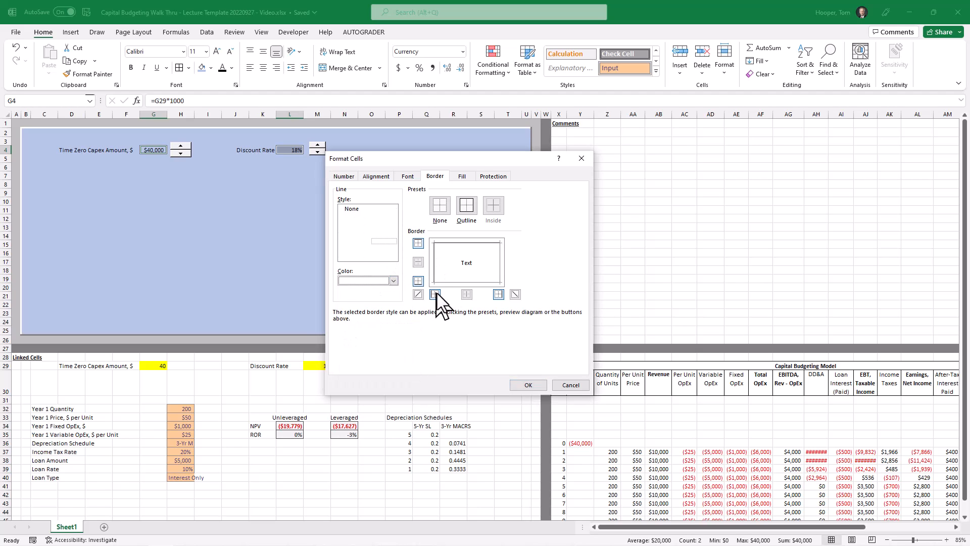
left_click(499, 294)
left_click(419, 282)
left_click(528, 385)
left_click(246, 204)
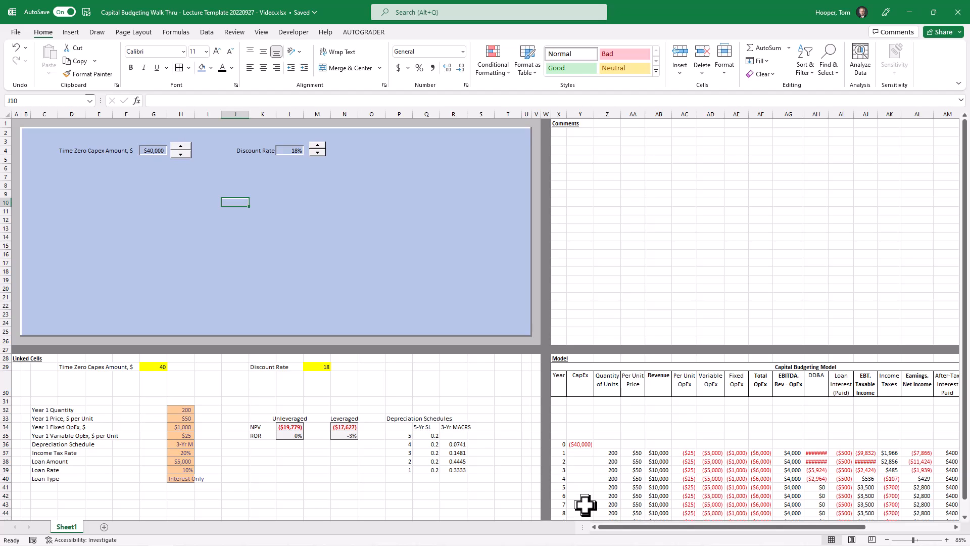
Enter the label "Year of 2nd CapEx" in cell O4.
left_click(366, 148)
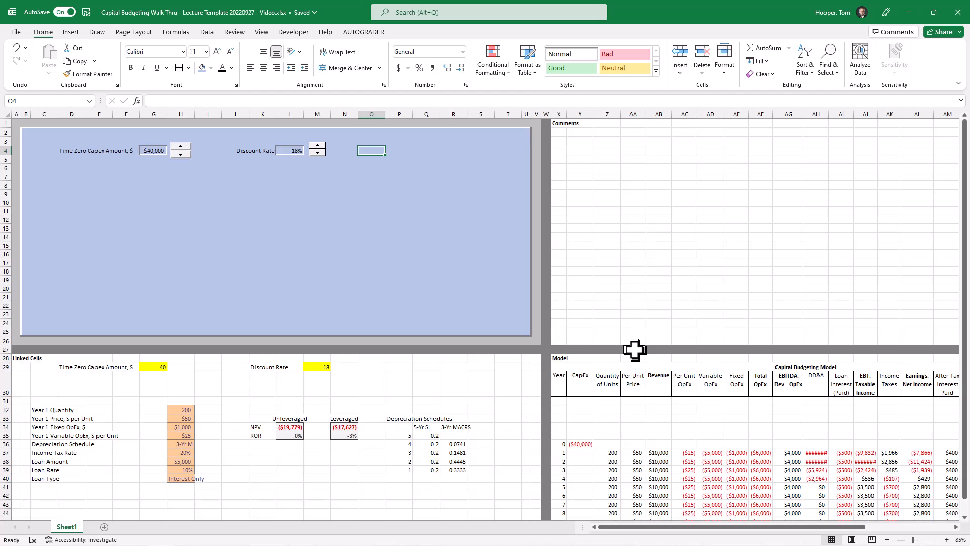
type("Year")
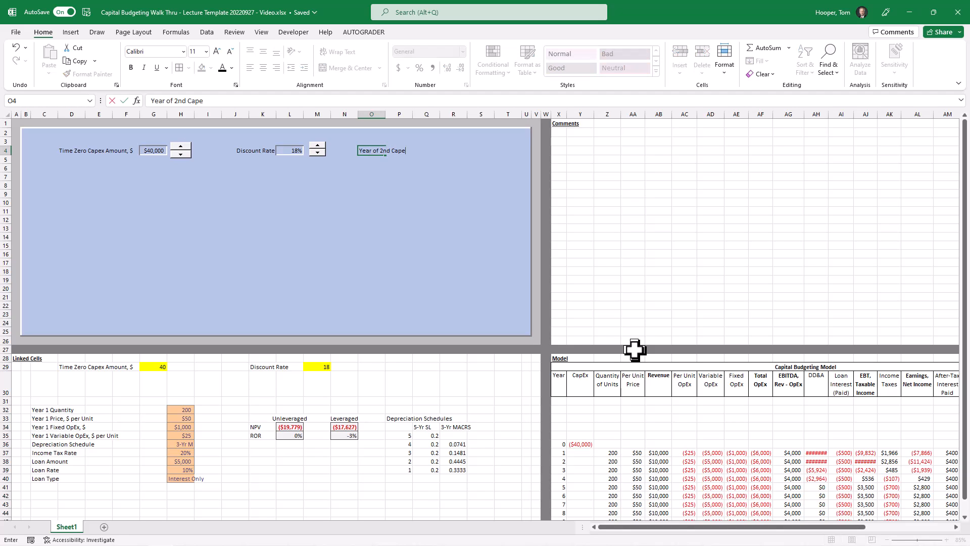
type(" of 2nd CapEx")
key("Tab")
key("Tab")
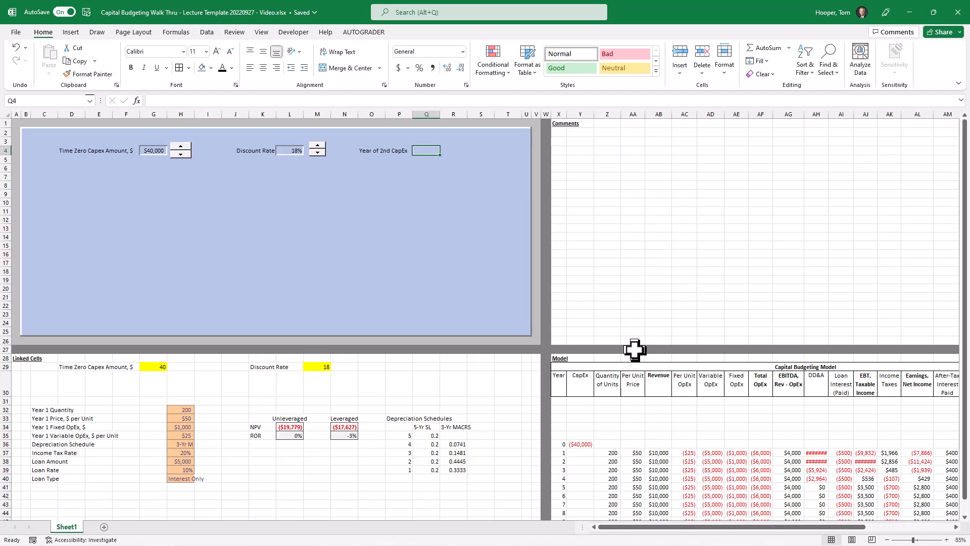
Copy the discount rate cell L4 to Q4 and clear the pasted contents, keeping only the cell formatting.
key("Left")
key("Left")
key("Left")
key("Left")
key("Left")
key("ctrl+c")
key("Right")
key("Right")
key("Right")
key("Right")
key("Right")
key("ctrl+v")
key("Delete")
key("Up")
key("Down")
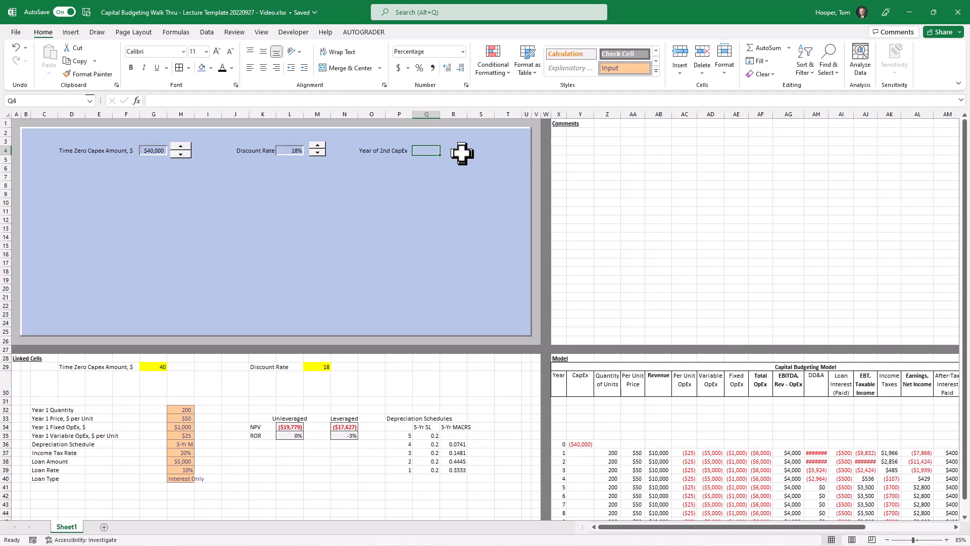
Enter the label "Yr of 2nd Capex" in cell P29 of the Linked Cells section.
left_click(406, 366)
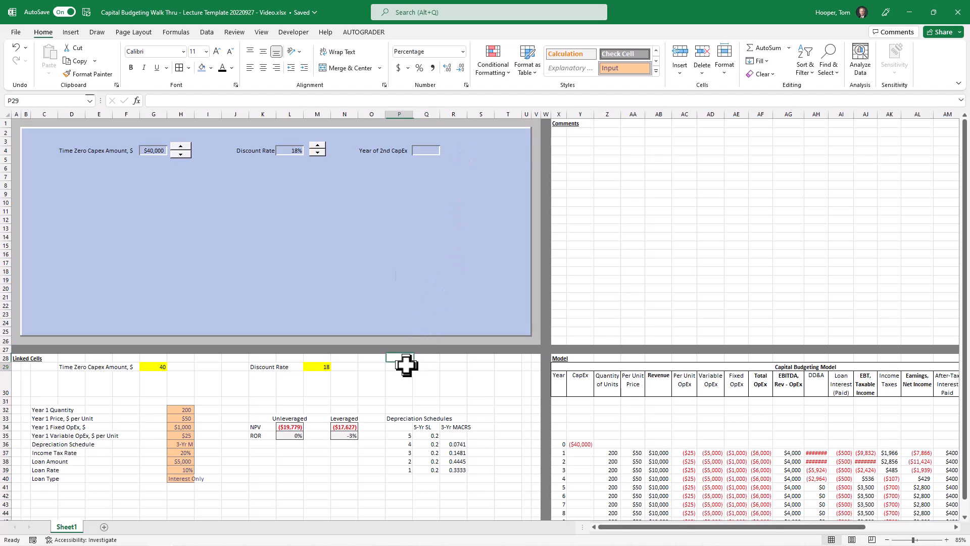
type("Yr of")
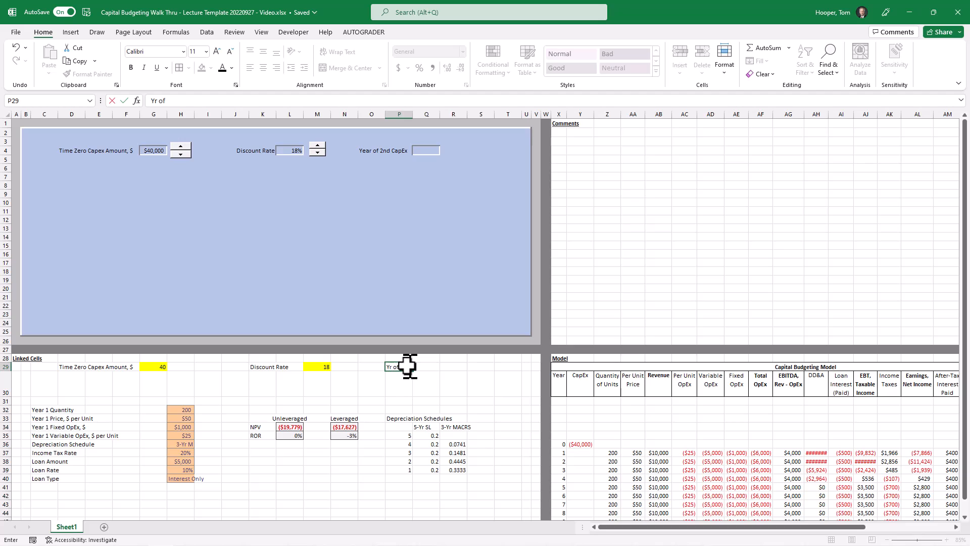
type(" 2nd Capex")
Fill cell R29 with yellow as the linked cell for the year of 2nd capex.
key("Right")
key("Right")
key("Right")
key("Left")
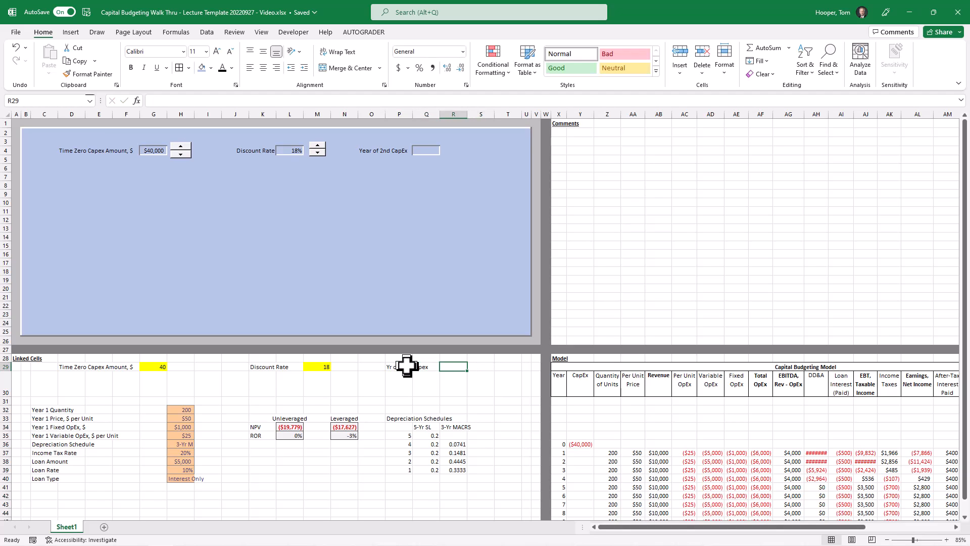
key("h")
key("h")
key("Return")
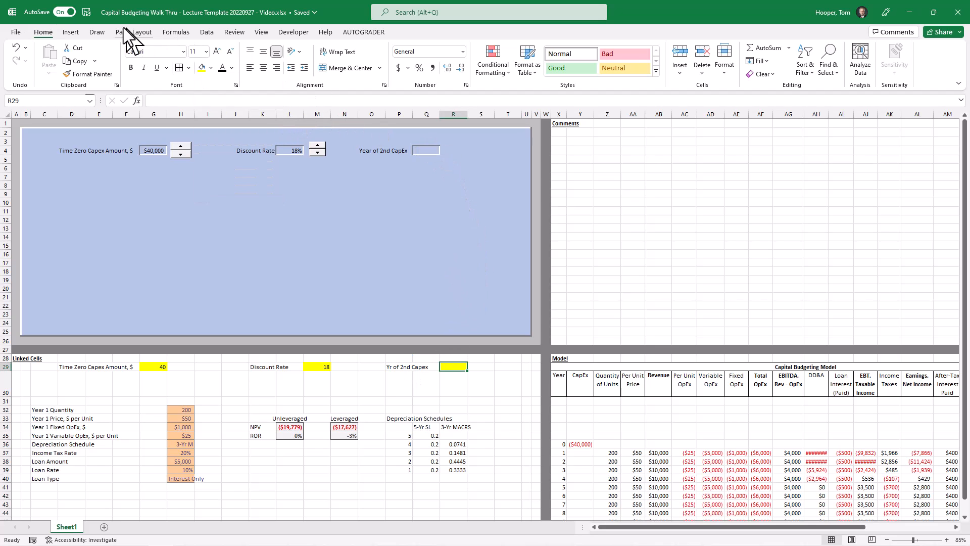
Insert a spin button form control just right of cell Q4.
left_click(294, 33)
left_click(231, 62)
left_click(259, 102)
left_click_drag(447, 145, 464, 156)
Link the new spin button to cell R29 and set its maximum value to 20.
right_click(452, 144)
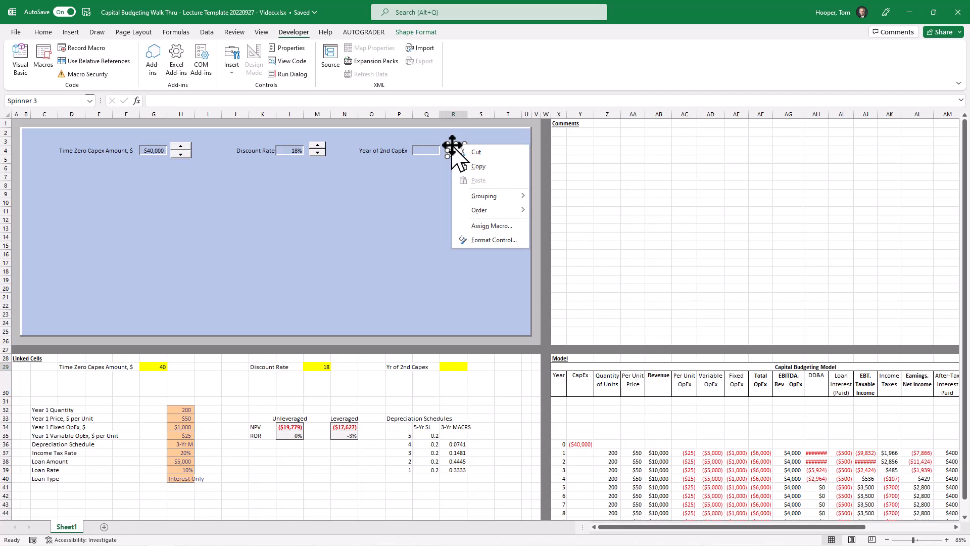
left_click(483, 239)
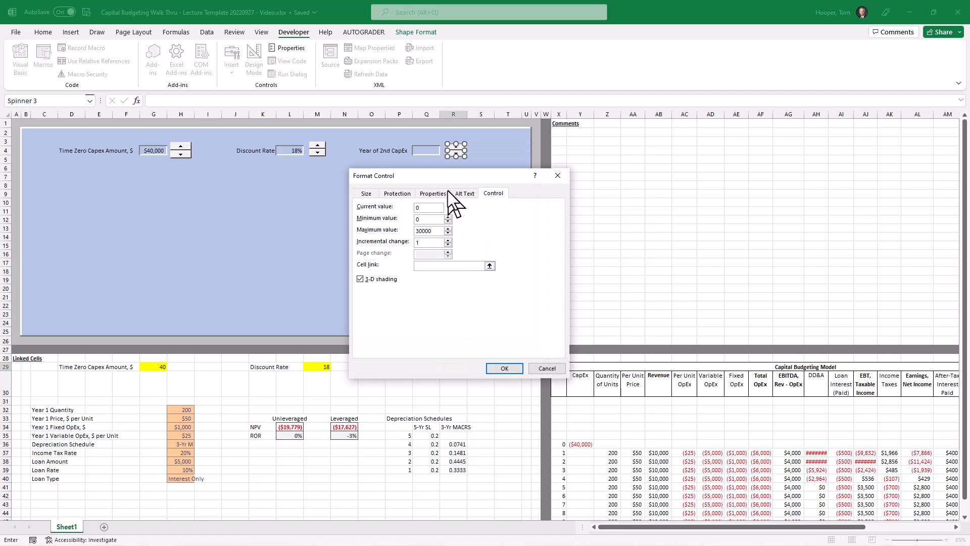
left_click_drag(456, 175, 610, 206)
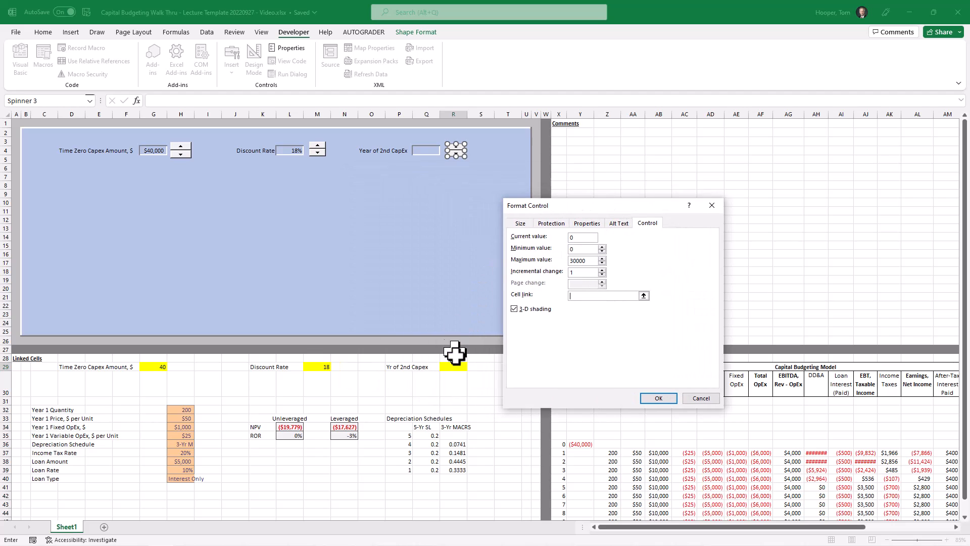
left_click(458, 370)
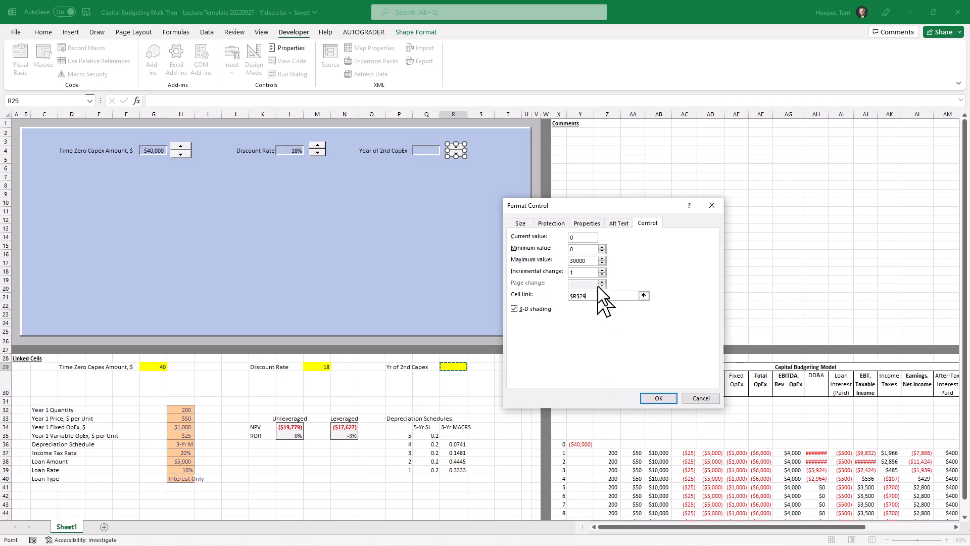
left_click_drag(595, 260, 556, 259)
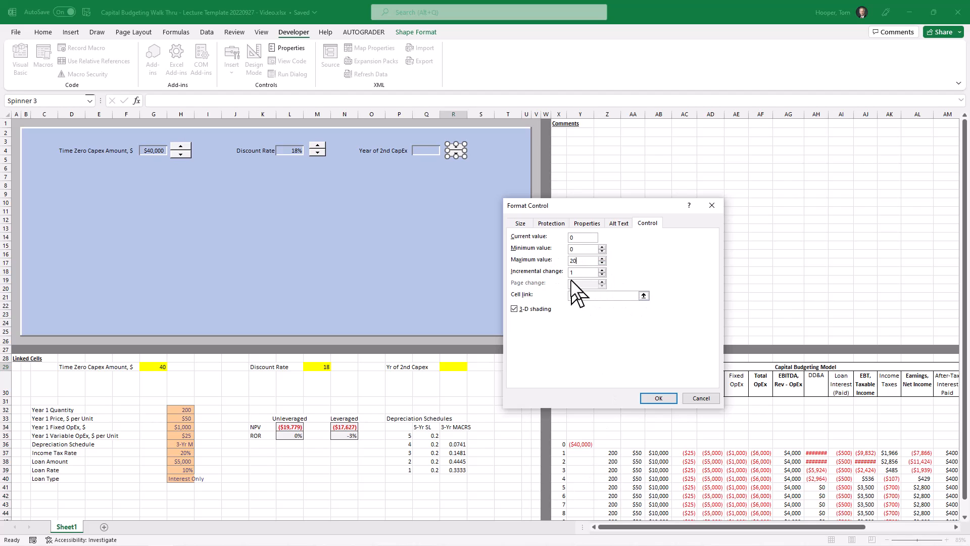
left_click(658, 397)
Test the new spin button by raising the linked value in R29 and bringing it down to 3.
left_click(455, 147)
left_click(456, 147)
left_click(455, 147)
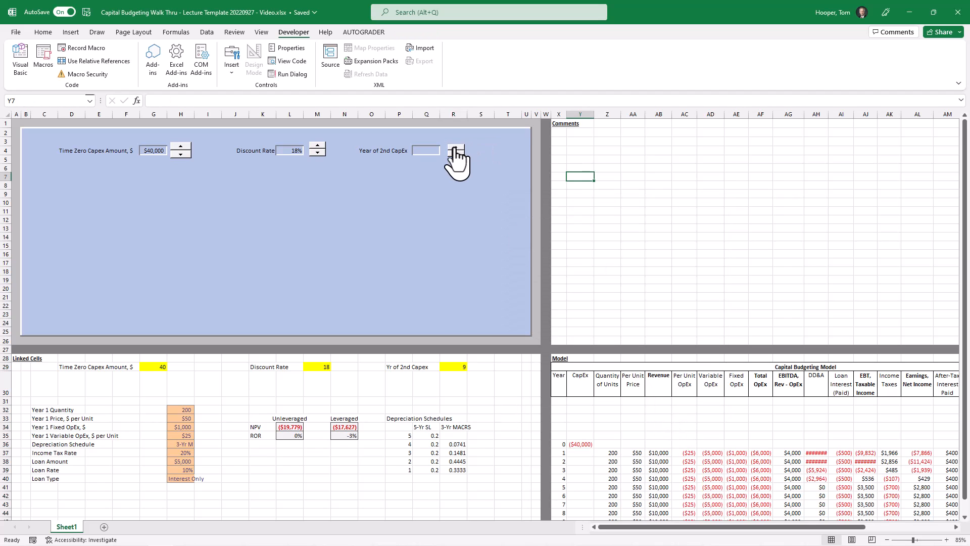
left_click(455, 147)
left_click(458, 147)
left_click(457, 154)
Calculate the year of 2nd CapEx in Q4 from the linked cell with the formula =20-R29.
left_click(429, 150)
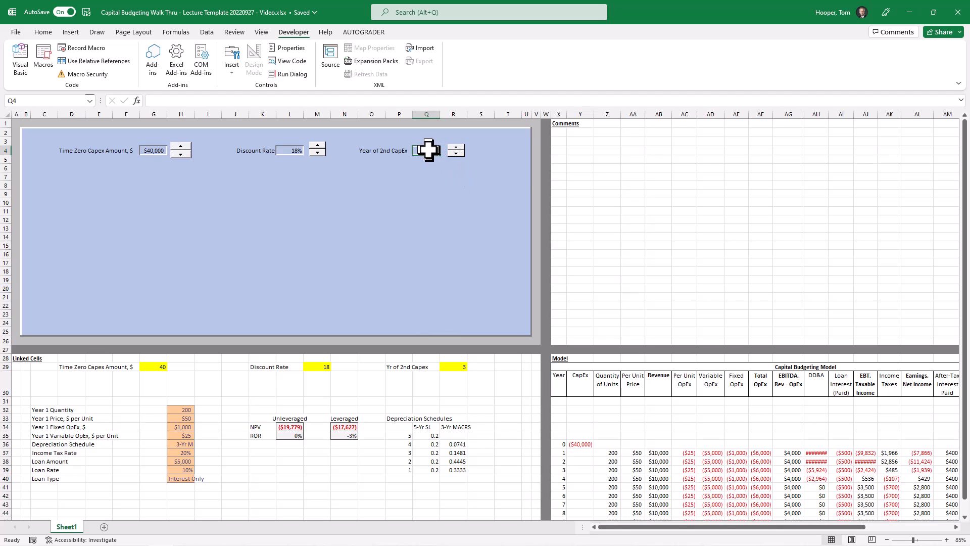
type("=20-")
left_click(457, 368)
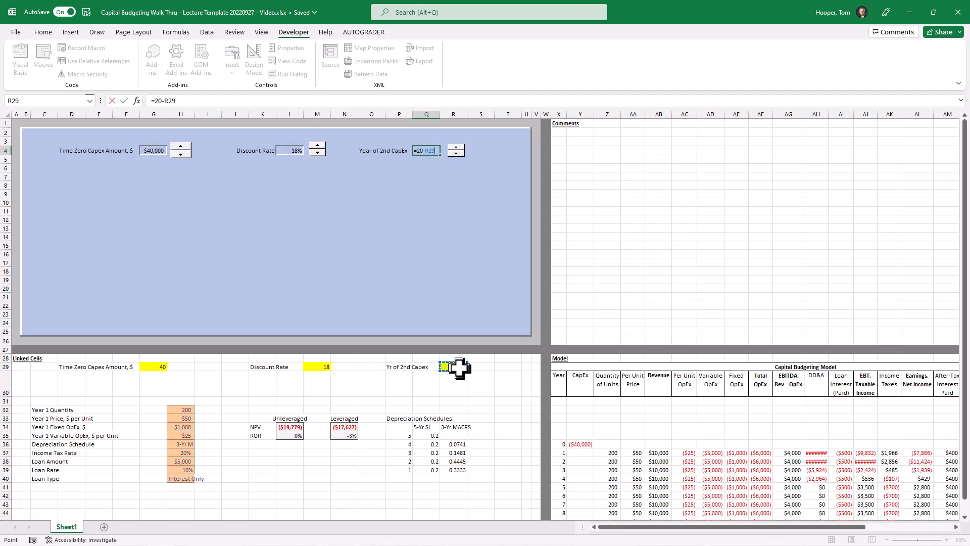
key("Return")
Format the year of 2nd CapEx in Q4 as a Number with no decimal places.
key("Up")
key("alt+h")
key("n")
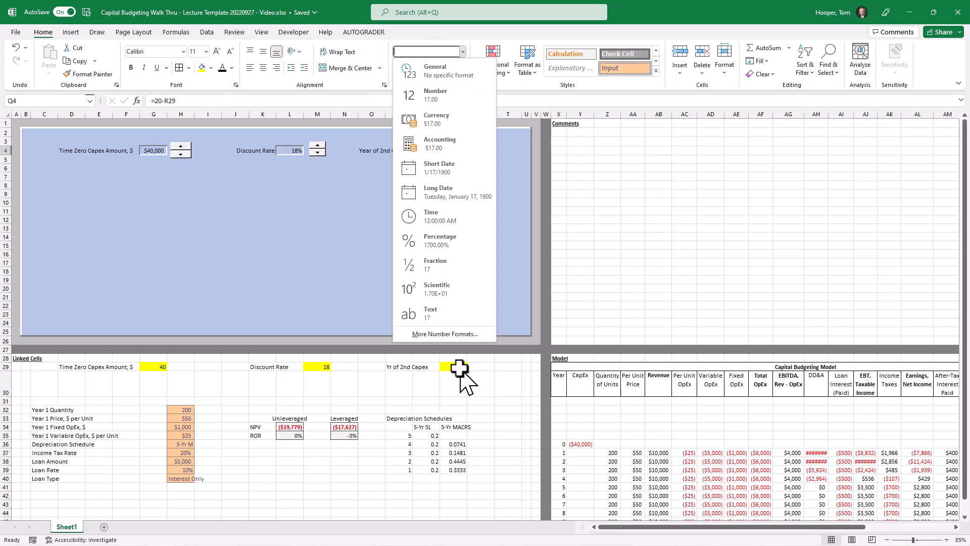
left_click(432, 96)
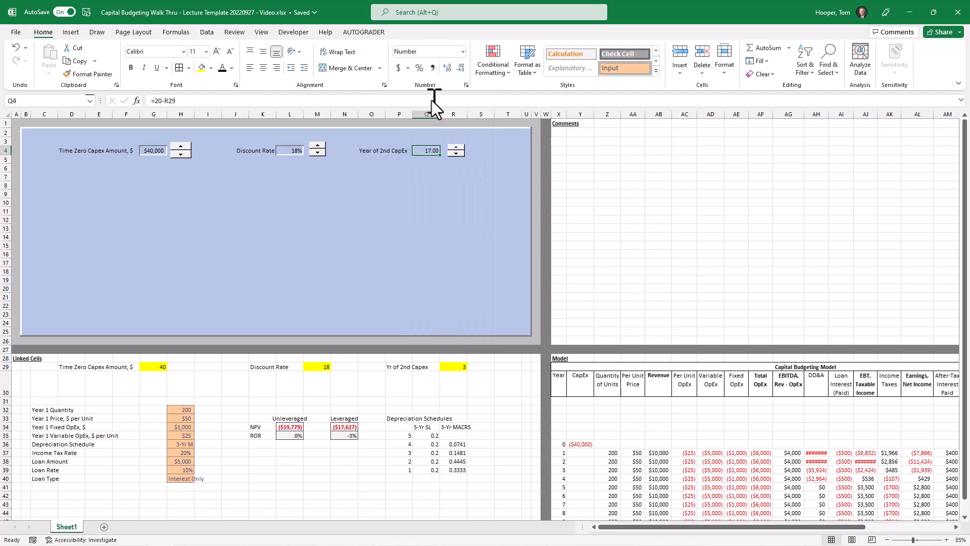
key("Left")
key("Left")
key("Right")
key("Right")
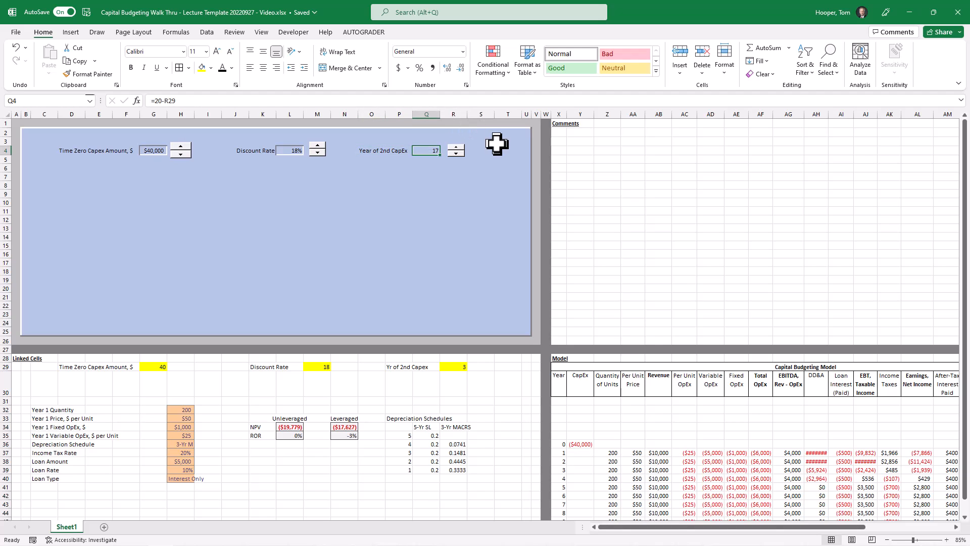
Try the year of 2nd CapEx spin button in both directions, stopping at year 2.
left_click(461, 154)
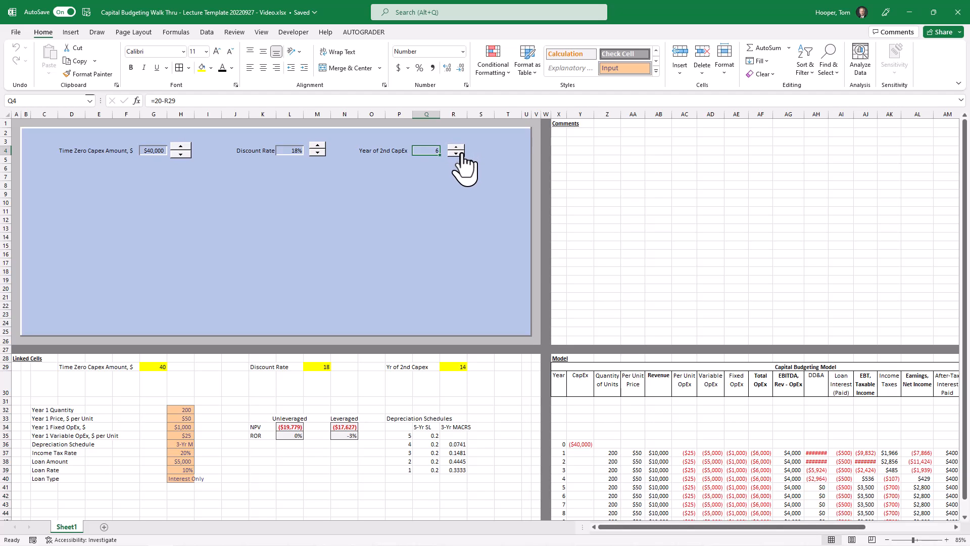
left_click(462, 147)
left_click(167, 367)
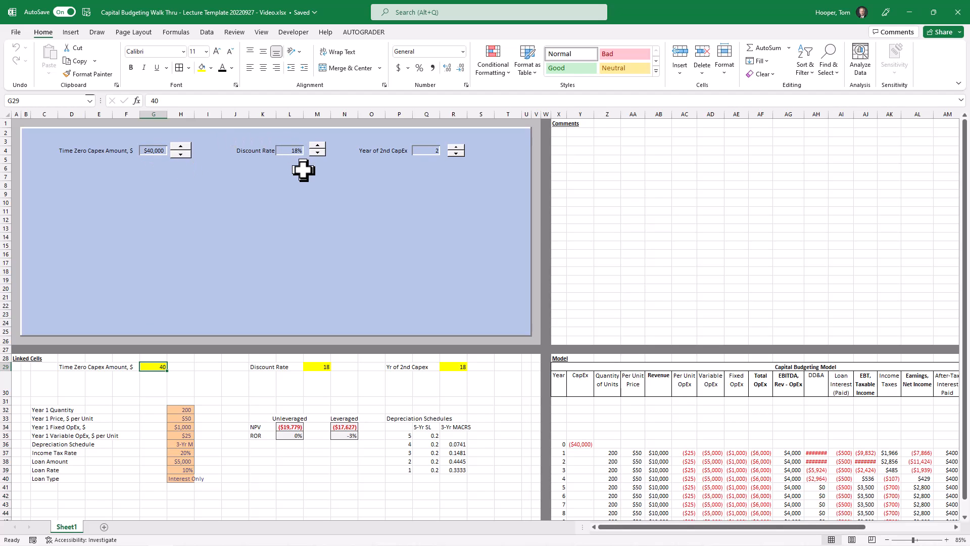
Lower the discount rate to 12% and set the year of 2nd CapEx to 4 with their spin buttons.
left_click(317, 153)
left_click(317, 153)
left_click(317, 153)
left_click(317, 154)
left_click(317, 153)
left_click(317, 153)
left_click(457, 147)
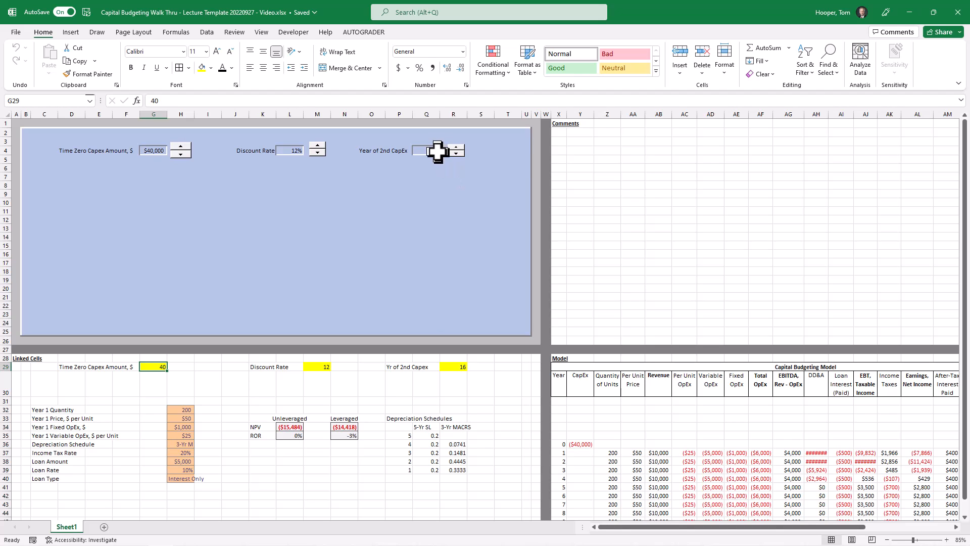
Move the Year 1 Fixed OpEx label from C34 to D7 and its value from H34 to G7.
left_click(48, 409)
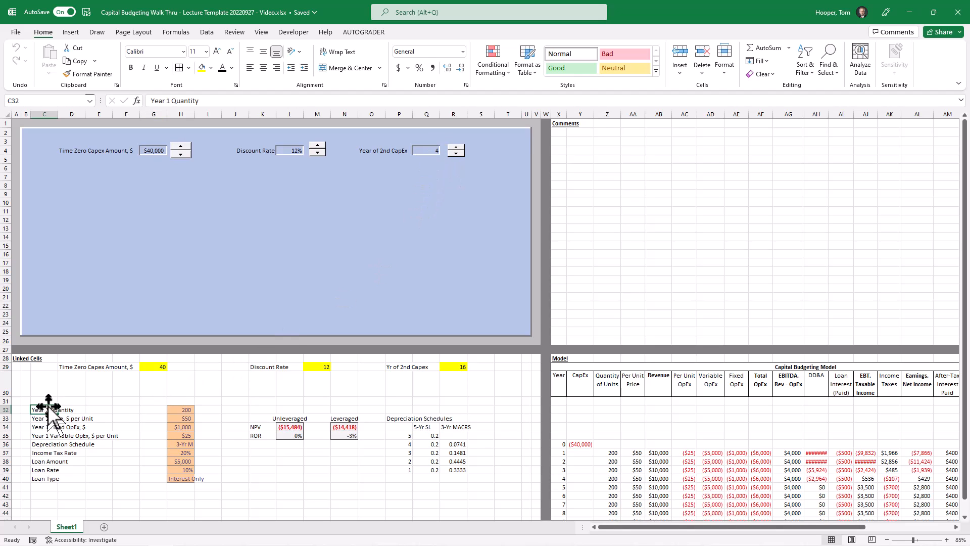
left_click(51, 427)
left_click_drag(52, 423, 53, 173)
left_click(180, 427)
left_click_drag(194, 429, 169, 178)
Paste only the formats of the capex amount cell G4 onto the Year 1 Fixed OpEx value in G7.
left_click(160, 150)
key("ctrl+c")
key("Down")
key("Down")
key("Down")
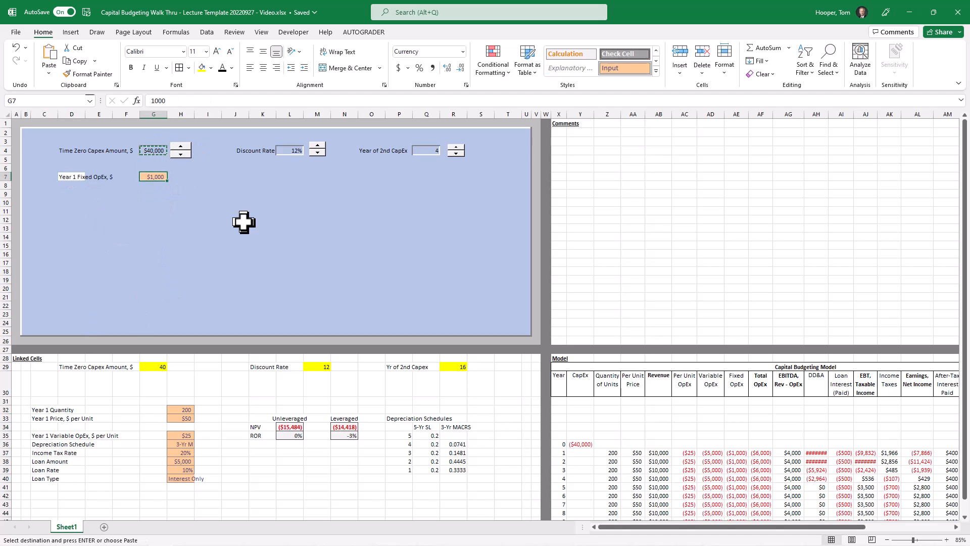
key("alt+h")
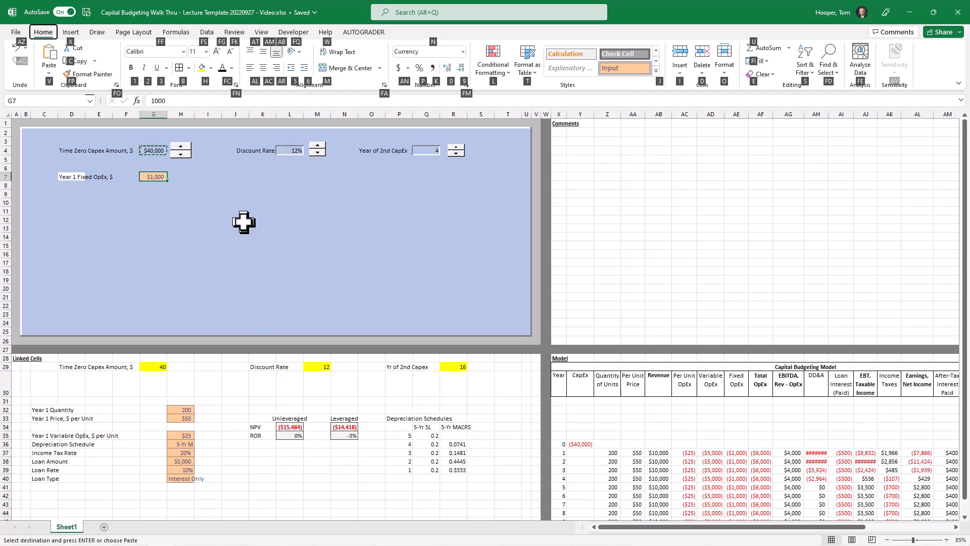
key("v")
key("s")
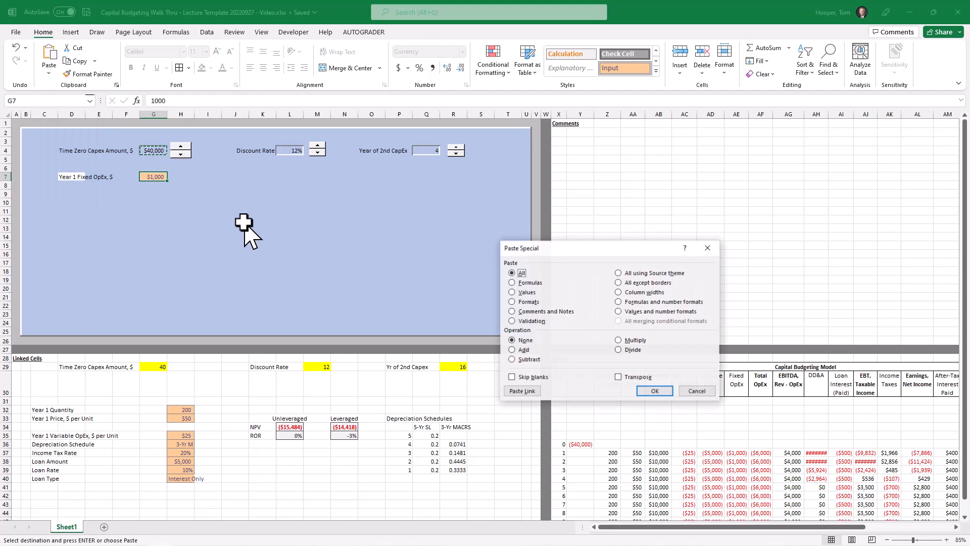
key("t")
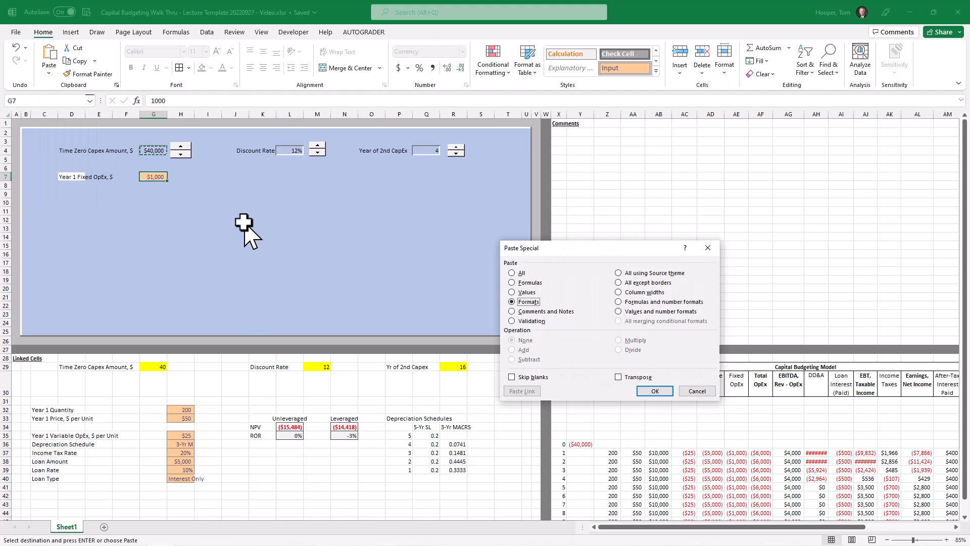
key("Return")
Fill the Year 1 Fixed OpEx label cell D7 with the dashboard's light blue background color.
left_click(71, 178)
left_click(211, 68)
left_click(234, 110)
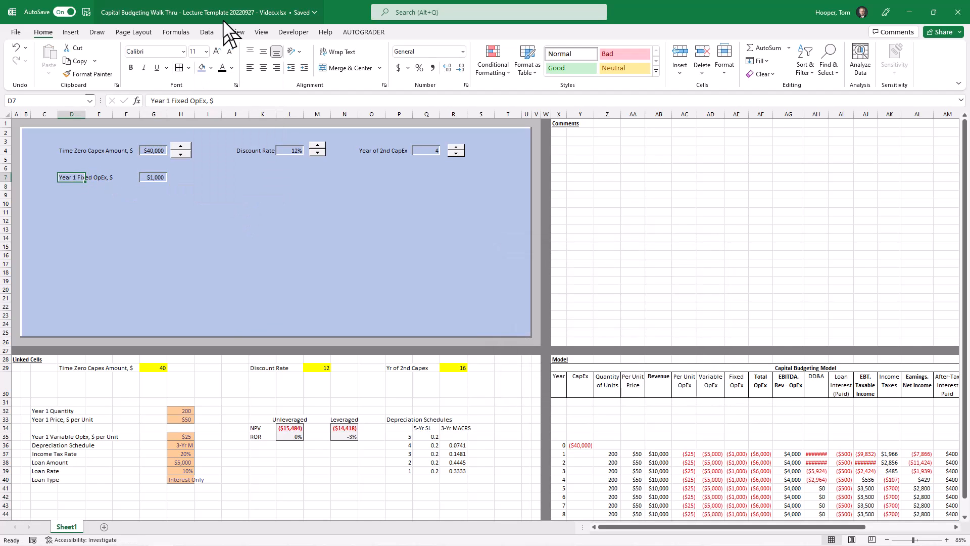
Insert a horizontal scroll bar form control directly beneath the Year 1 Fixed OpEx label and value, spanning columns D to G.
left_click(284, 33)
left_click(232, 56)
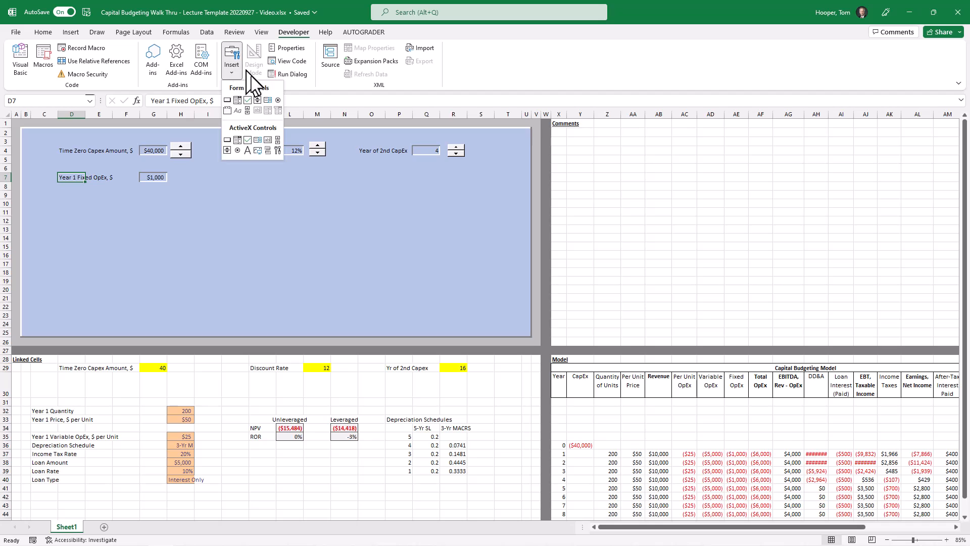
left_click(247, 110)
left_click_drag(59, 182, 167, 194)
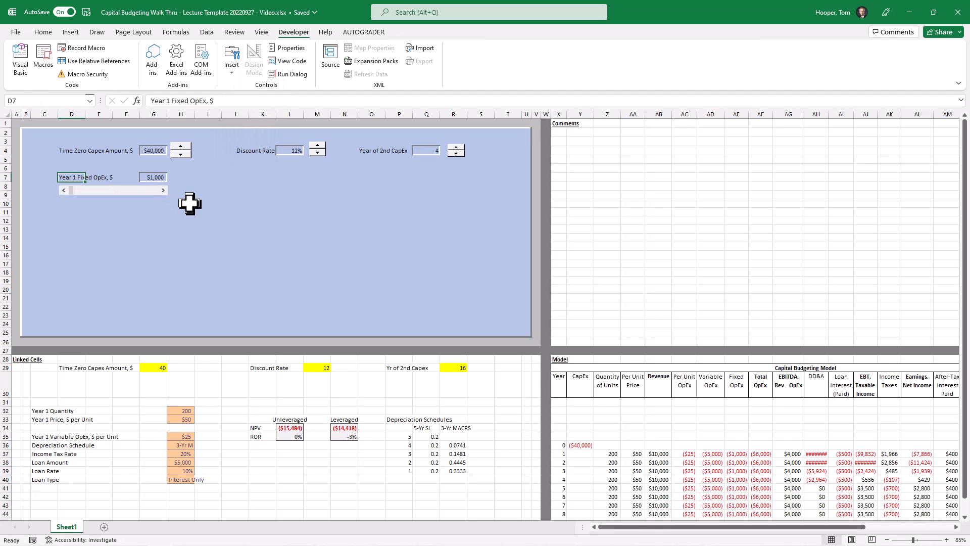
left_click(230, 57)
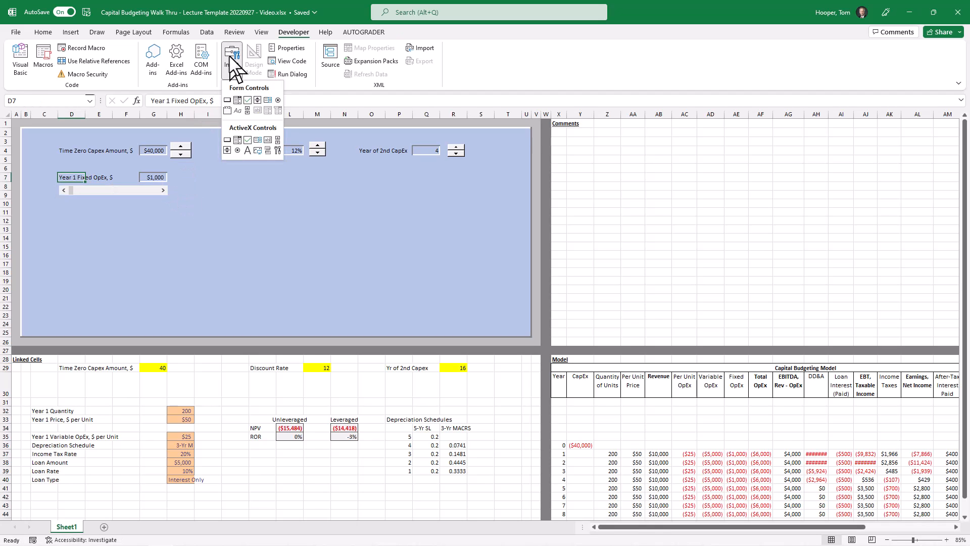
left_click(247, 110)
left_click_drag(225, 180, 309, 190)
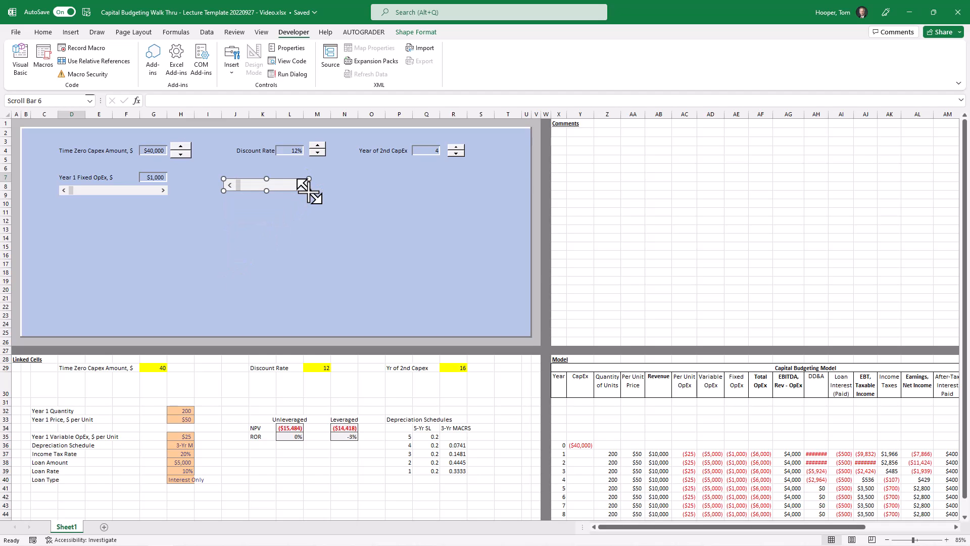
key("Delete")
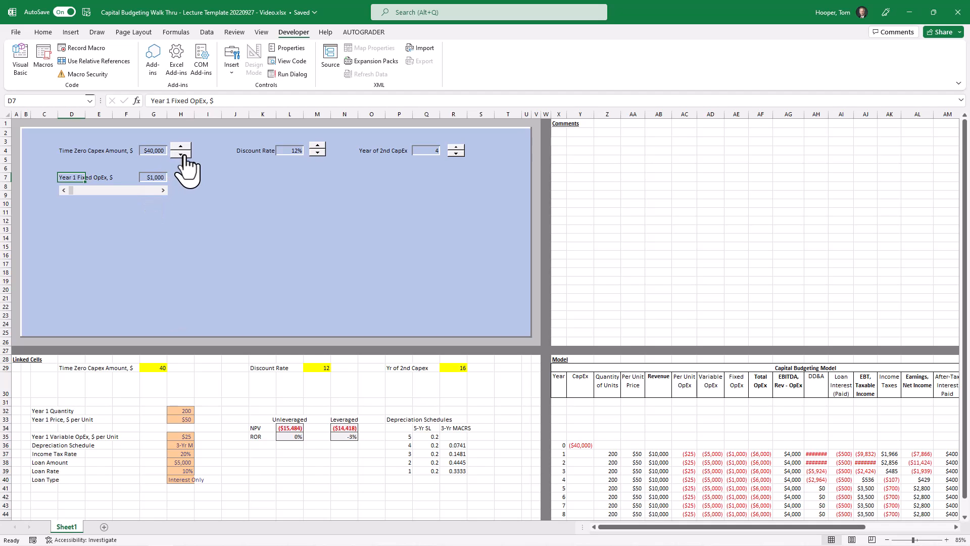
Link the scroll bar under Year 1 Fixed OpEx to its value cell G7.
right_click(146, 194)
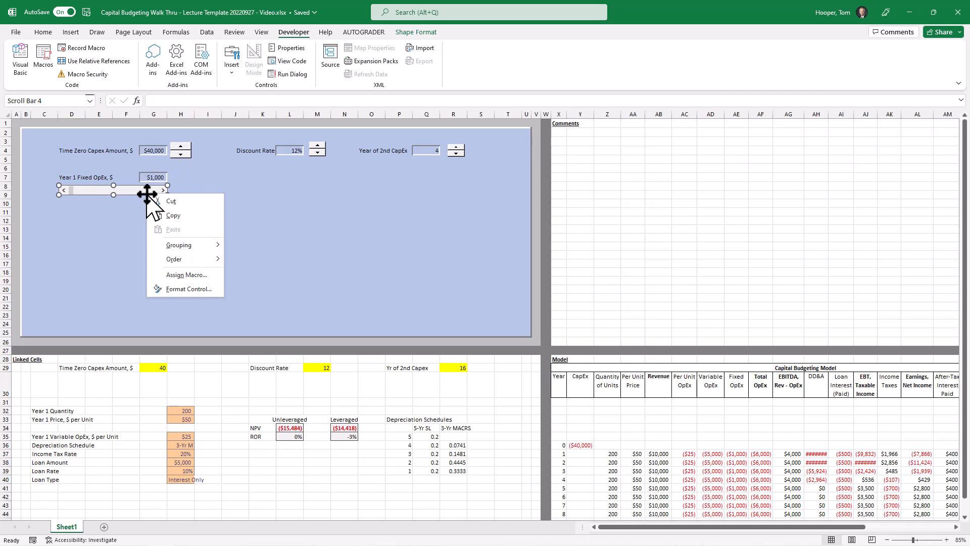
left_click(198, 290)
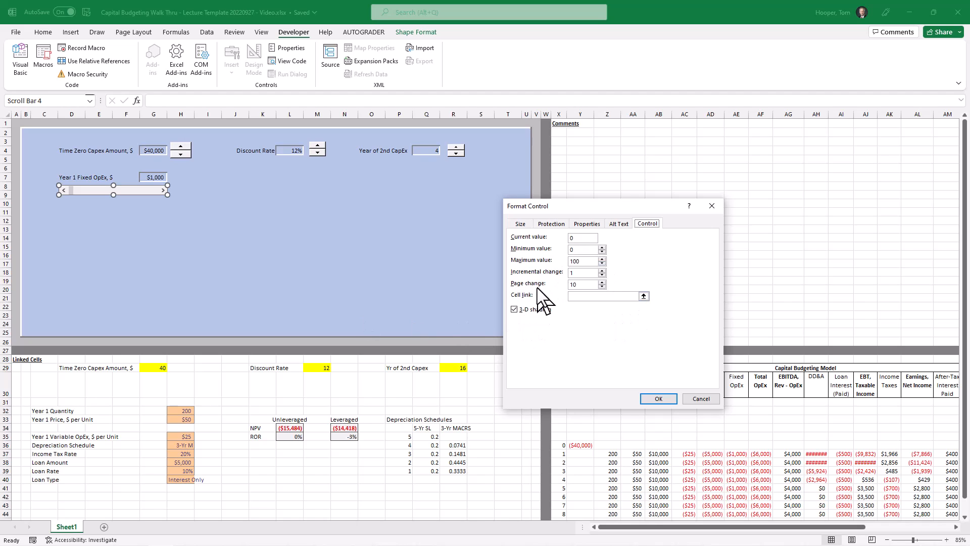
left_click(587, 296)
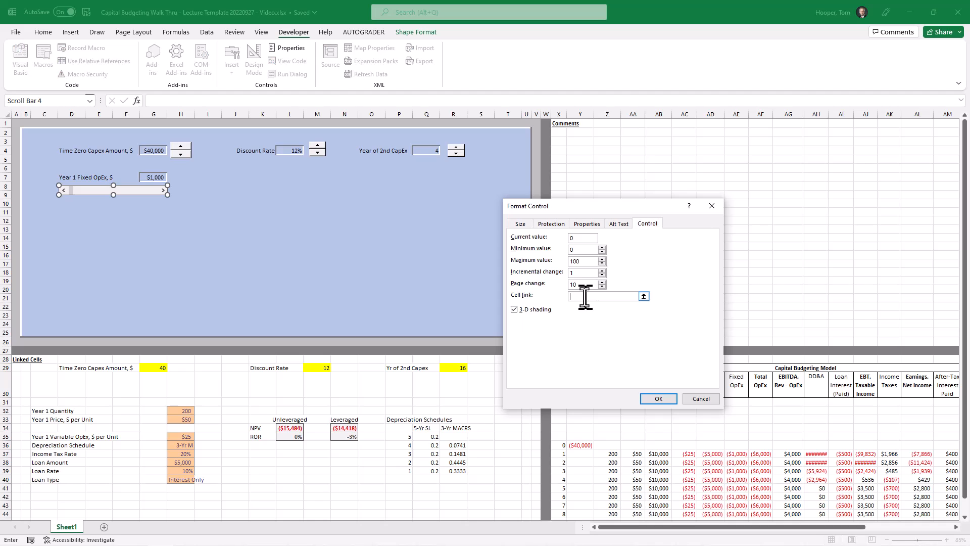
left_click(157, 175)
Set the scroll bar's maximum value to 5000, incremental change to 10 and page change to 100.
double_click(581, 261)
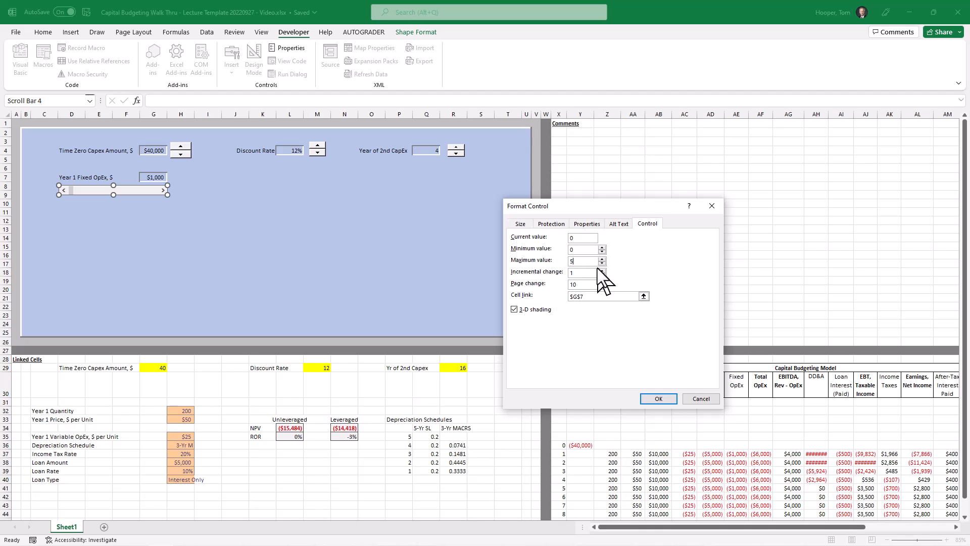
key("shift+Tab")
key("shift+Tab")
key("shift+Tab")
key("Tab")
left_click(658, 398)
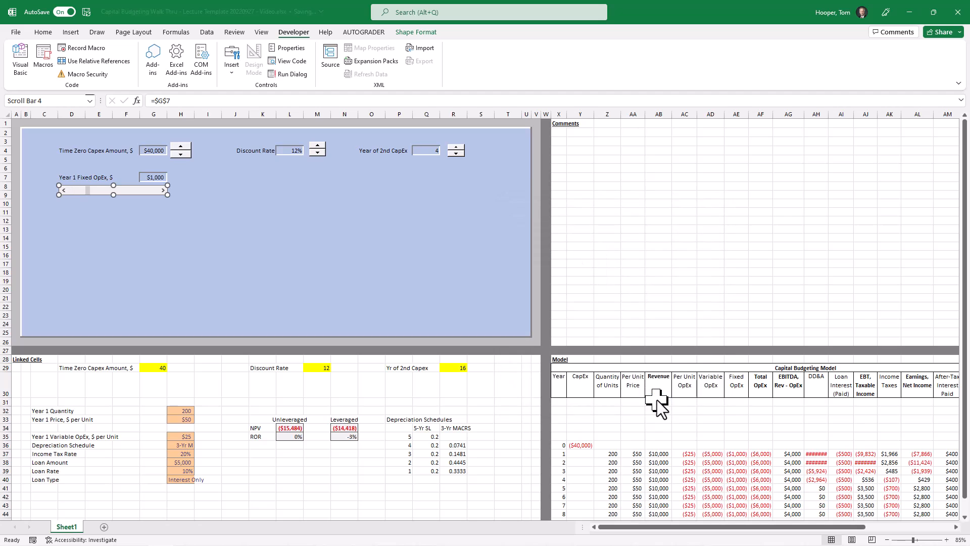
Raise the Year 1 Fixed OpEx to $3,060 with its scroll bar, using both page and single-increment changes.
left_click(122, 212)
left_click(135, 194)
left_click(136, 194)
left_click(135, 194)
left_click(135, 194)
left_click(135, 194)
left_click(135, 195)
left_click(136, 194)
left_click(135, 194)
left_click(135, 192)
left_click(135, 191)
left_click(164, 191)
left_click(164, 191)
left_click(164, 191)
left_click(164, 192)
left_click(164, 192)
left_click(164, 191)
left_click(165, 191)
left_click(164, 191)
left_click(163, 191)
left_click(163, 192)
left_click(163, 192)
left_click(164, 192)
left_click(163, 192)
left_click(163, 191)
left_click(163, 191)
left_click(137, 192)
left_click(137, 192)
left_click(137, 193)
left_click(137, 192)
left_click(137, 193)
left_click(137, 192)
left_click(137, 192)
left_click(137, 193)
left_click(137, 193)
Review the incremental and page change settings of the Year 1 Fixed OpEx scroll bar.
right_click(139, 193)
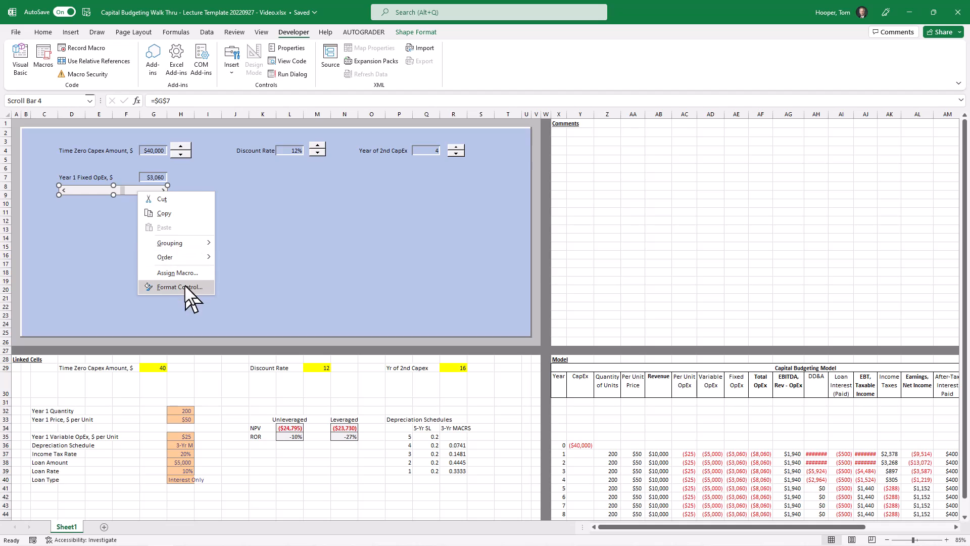
left_click(179, 287)
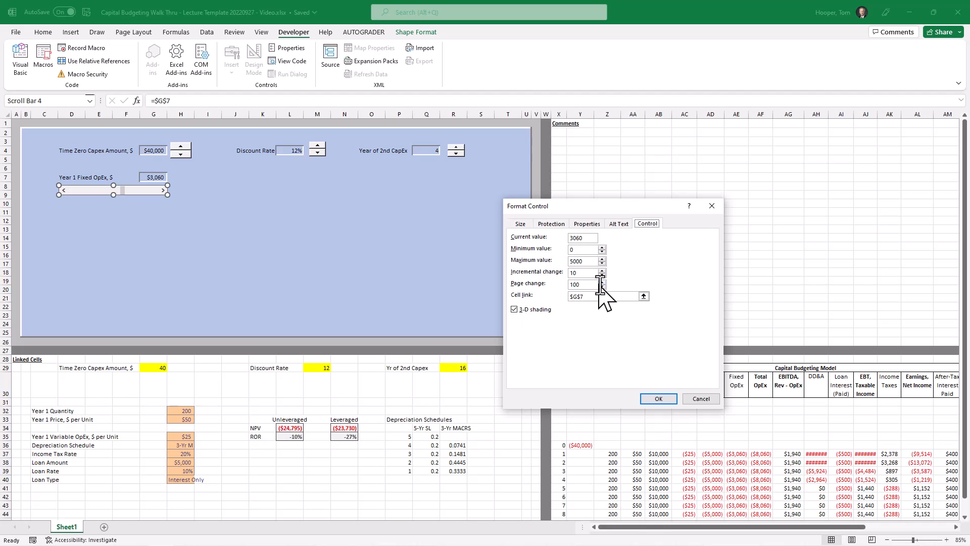
left_click(651, 400)
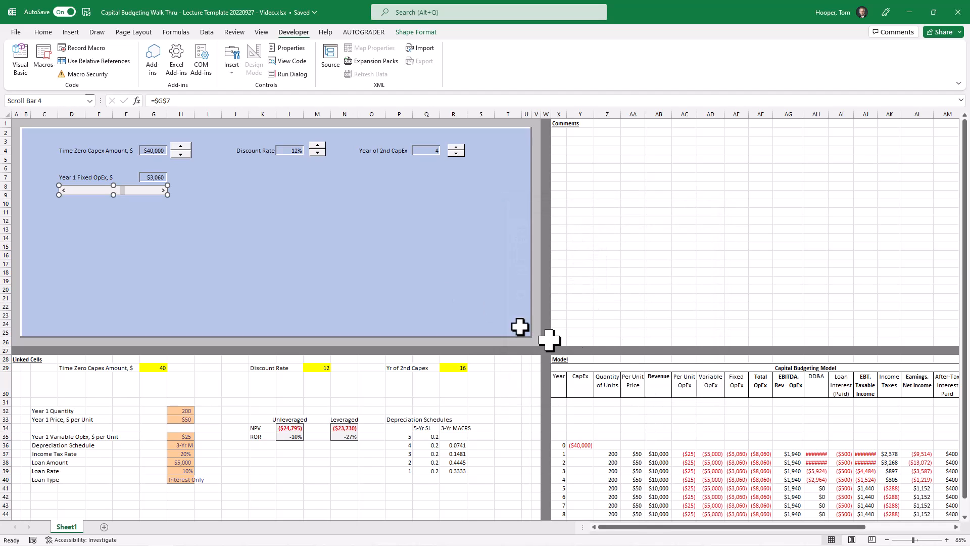